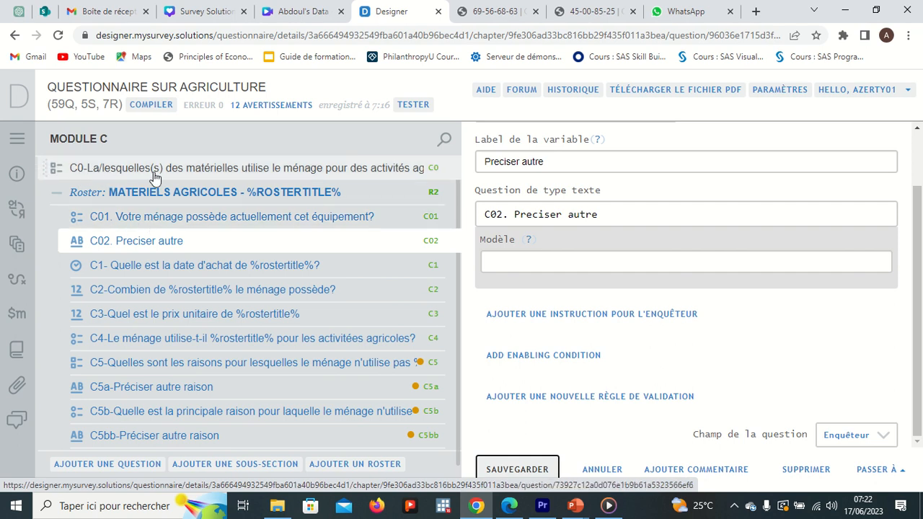
Open question C0 and review its list of equipment answer categories
{"action": "left_click", "coordinate": [273, 173]}
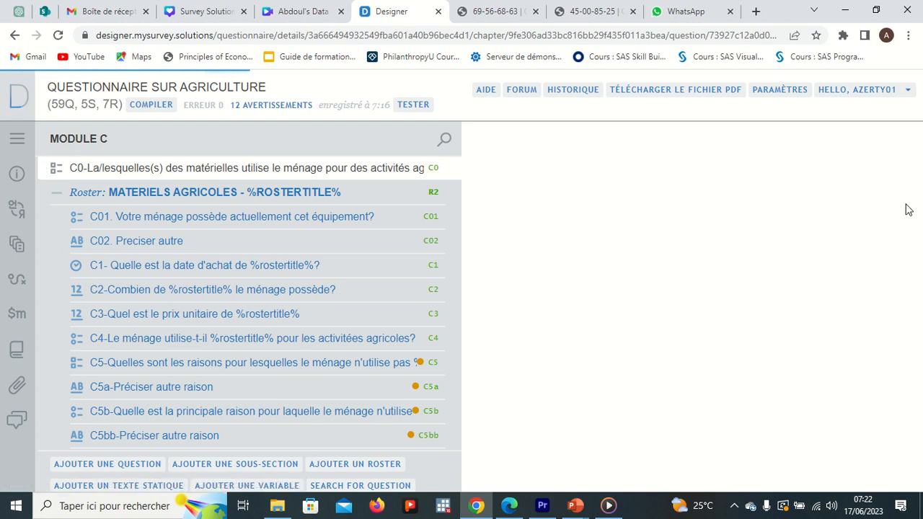
{"action": "left_click_drag", "start_coordinate": [917, 216], "coordinate": [921, 317]}
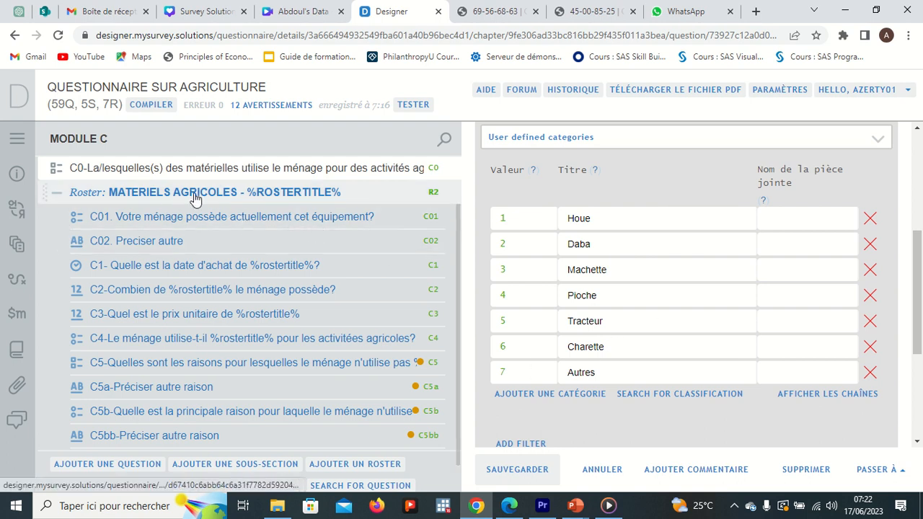
Move question C5bb out of the roster to the module level
{"action": "left_click", "coordinate": [63, 432]}
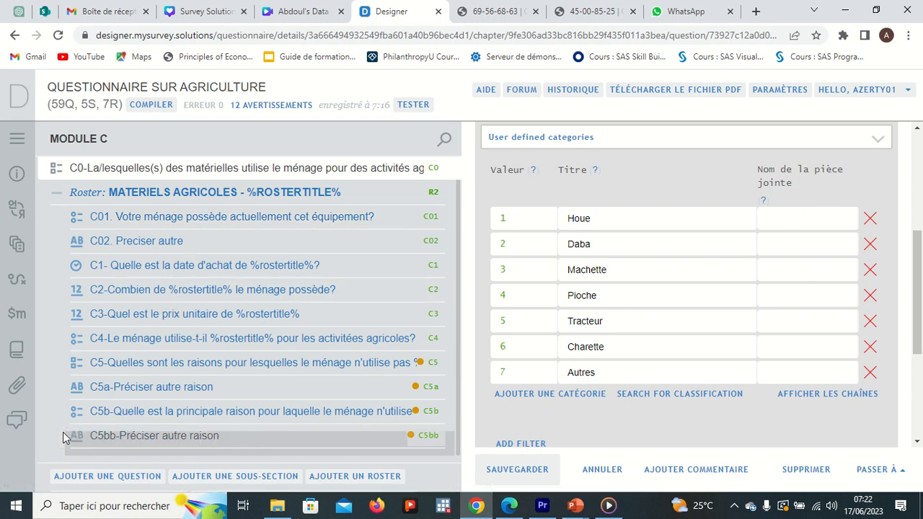
{"action": "mouse_move", "coordinate": [62, 434]}
{"action": "left_mouse_down"}
{"action": "mouse_move", "coordinate": [44, 227]}
{"action": "mouse_move", "coordinate": [51, 458]}
{"action": "mouse_move", "coordinate": [54, 423]}
{"action": "mouse_move", "coordinate": [62, 459]}
{"action": "mouse_move", "coordinate": [63, 446]}
{"action": "left_mouse_up"}
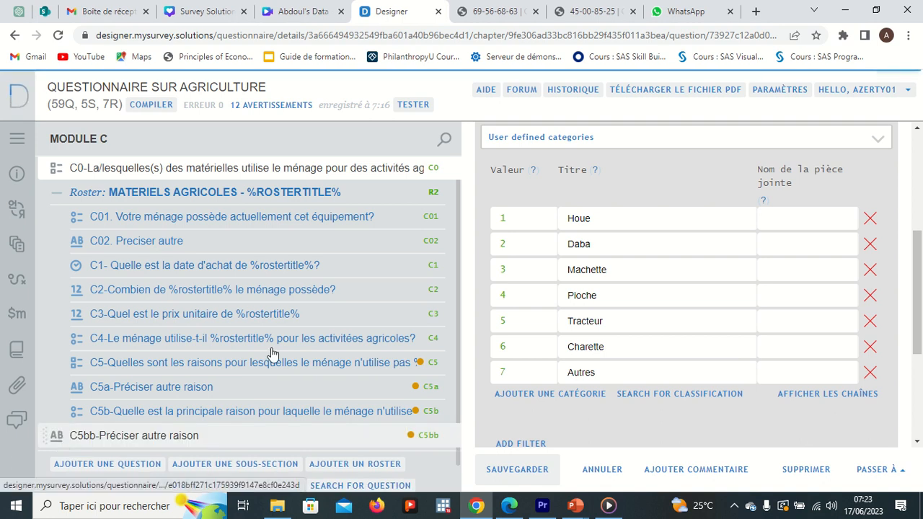
Open question C01 and check its Oui/Non answer categories
{"action": "left_click", "coordinate": [146, 221]}
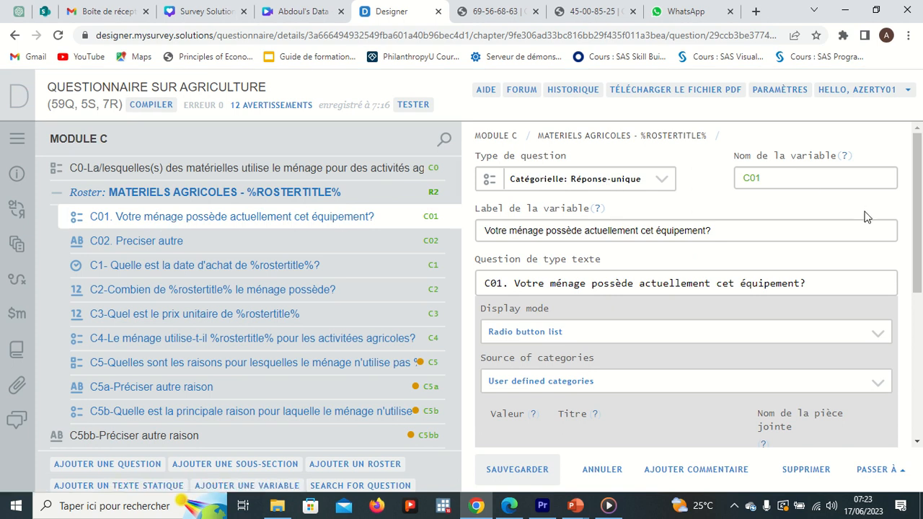
{"action": "scroll", "coordinate": [919, 232], "scroll_direction": "down", "scroll_amount": 3}
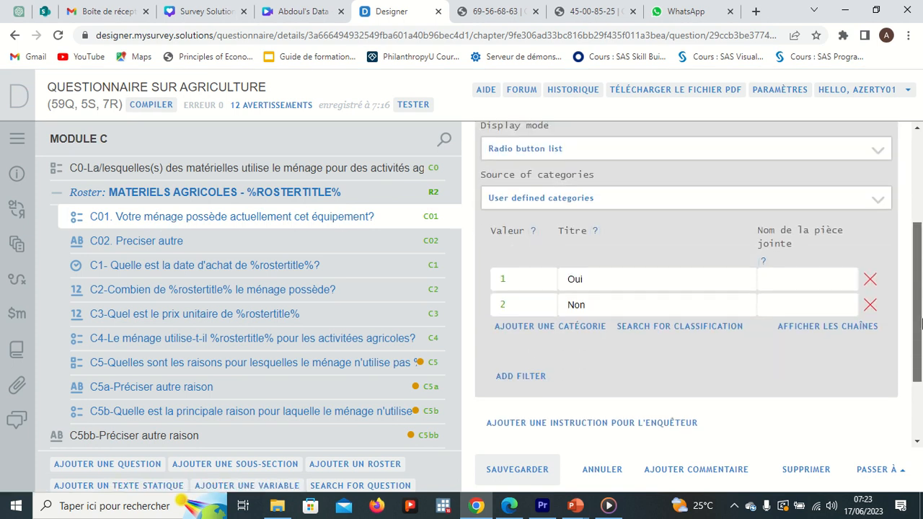
{"action": "scroll", "coordinate": [921, 220], "scroll_direction": "up", "scroll_amount": 3}
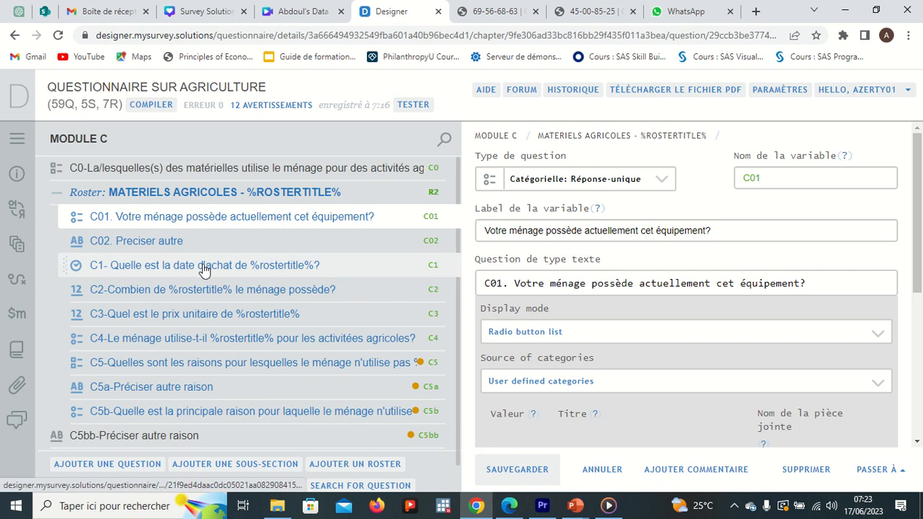
Open question C02 and add an enabling condition to it
{"action": "left_click", "coordinate": [180, 244]}
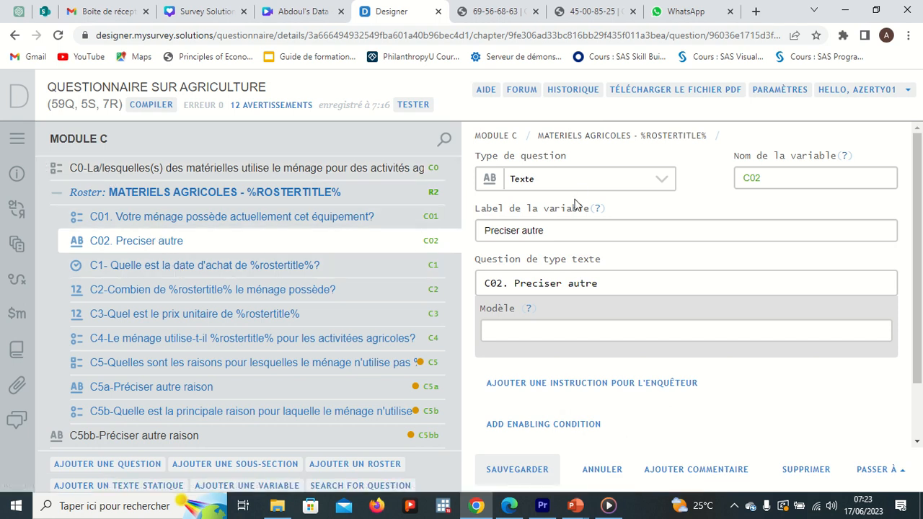
{"action": "left_click_drag", "start_coordinate": [918, 263], "coordinate": [922, 346]}
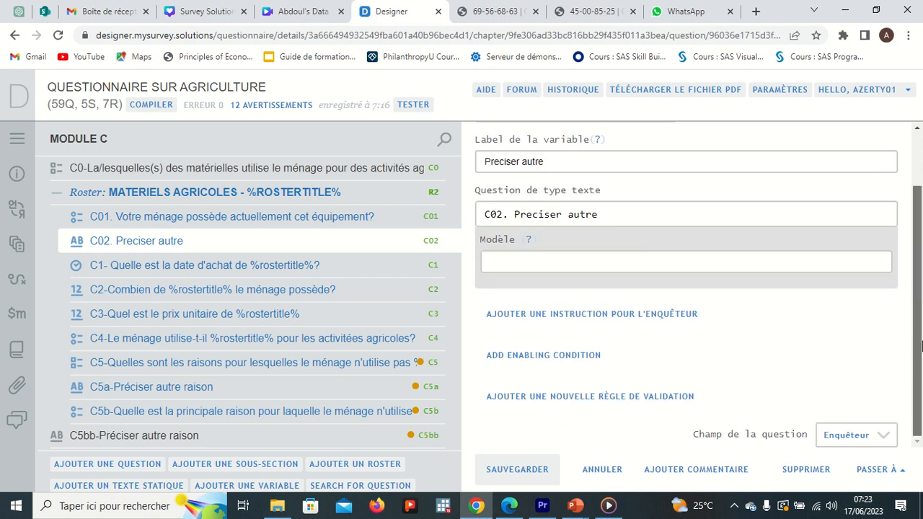
{"action": "left_click", "coordinate": [548, 356]}
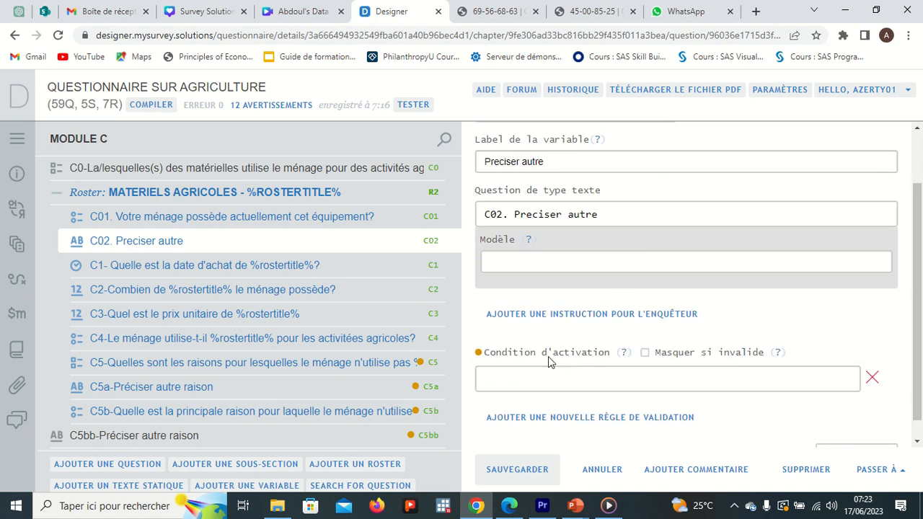
{"action": "left_click", "coordinate": [510, 375]}
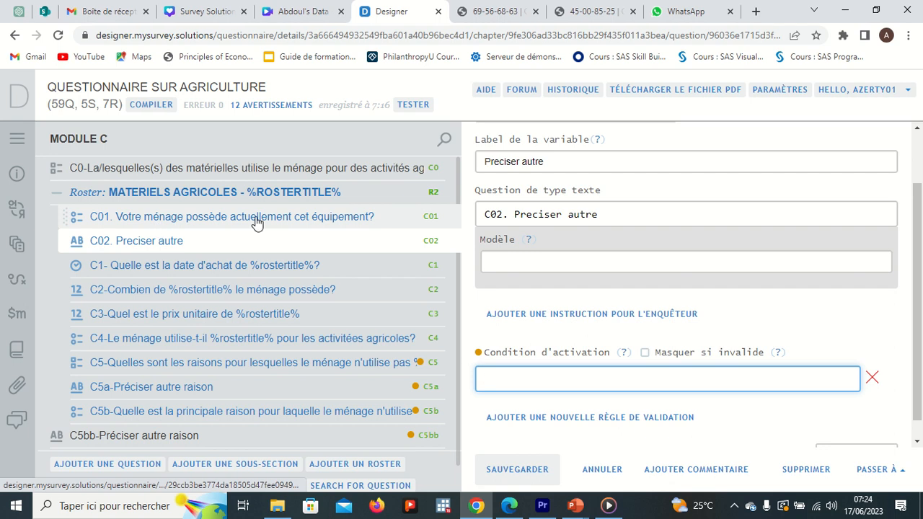
Enter CO1==1 as the enabling condition of C02
{"action": "type", "text": "c"}
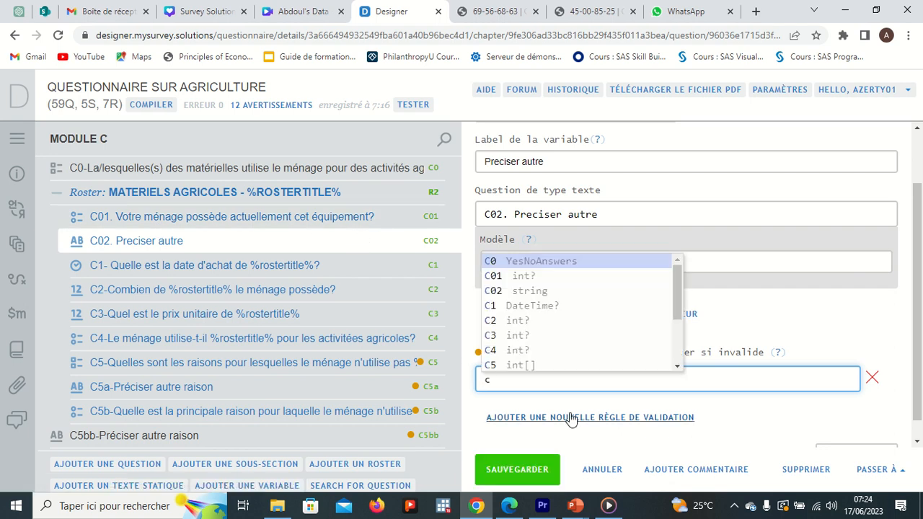
{"action": "key", "text": "BackSpace"}
{"action": "type", "text": "V"}
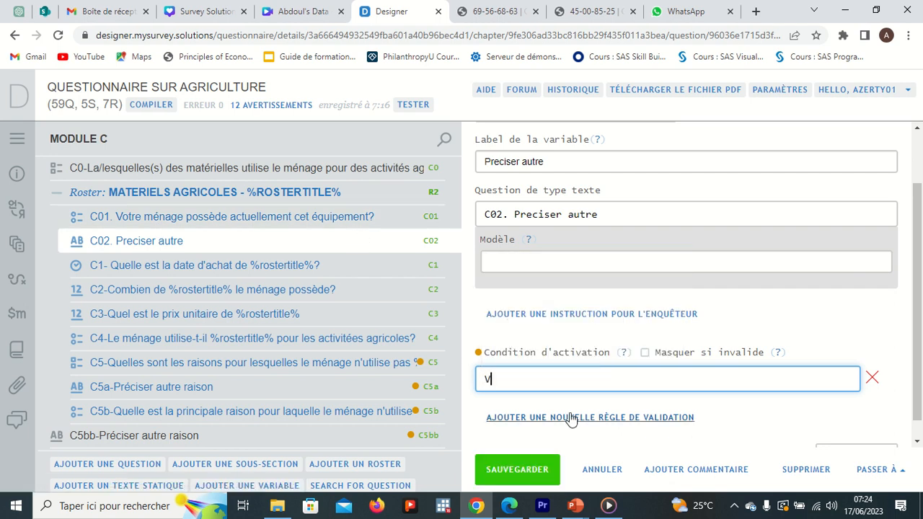
{"action": "key", "text": "BackSpace"}
{"action": "type", "text": "C01"}
{"action": "key", "text": "BackSpace"}
{"action": "key", "text": "BackSpace"}
{"action": "type", "text": "CO"}
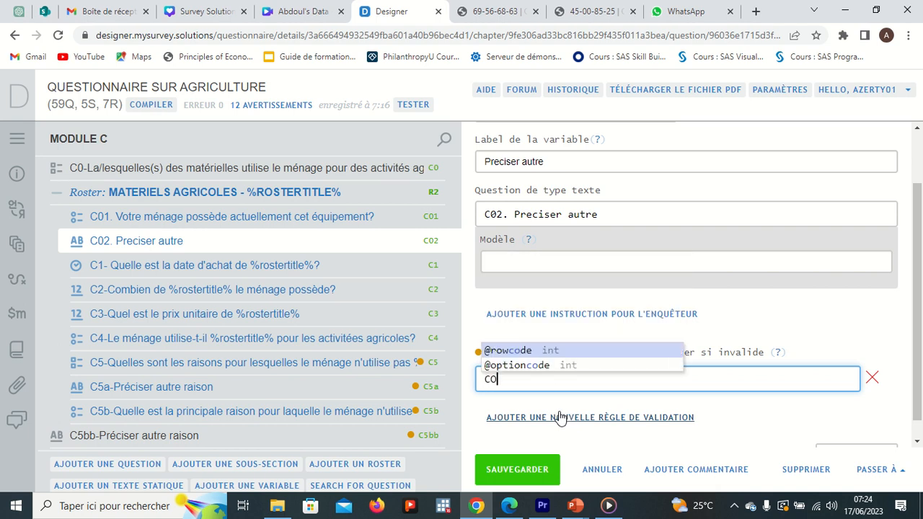
{"action": "type", "text": "1=="}
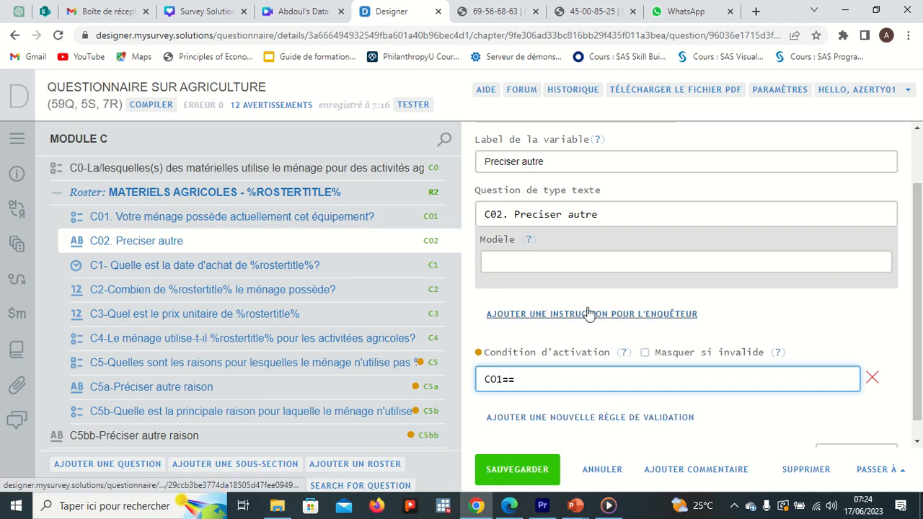
{"action": "type", "text": "1"}
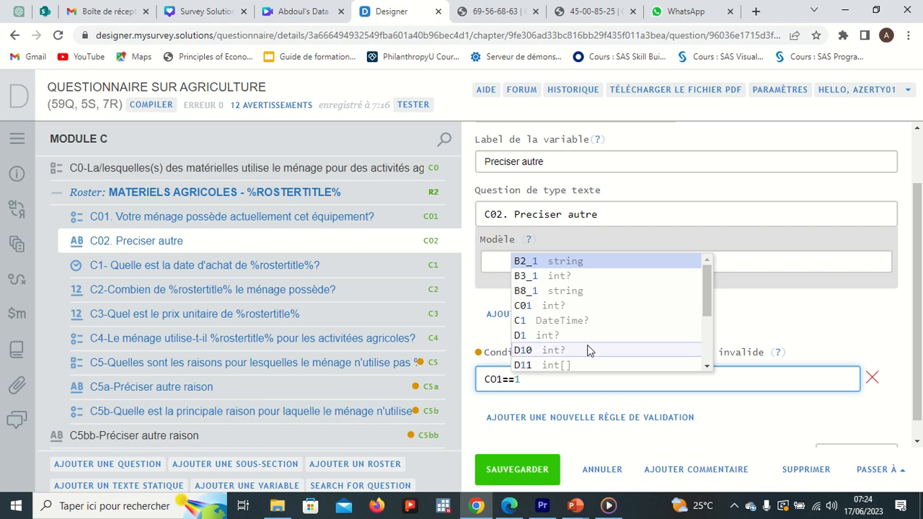
{"action": "left_click", "coordinate": [569, 387]}
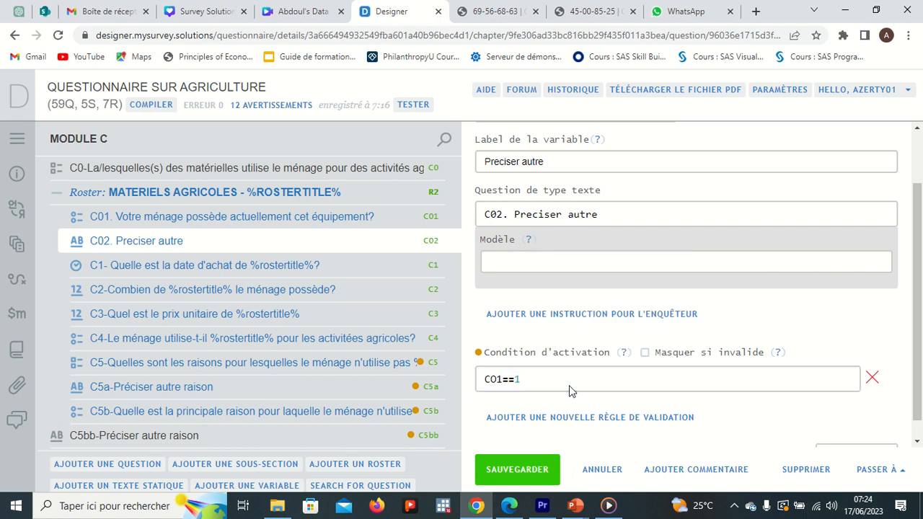
{"action": "scroll", "coordinate": [570, 387], "scroll_direction": "down", "scroll_amount": 1}
{"action": "left_click", "coordinate": [549, 360]}
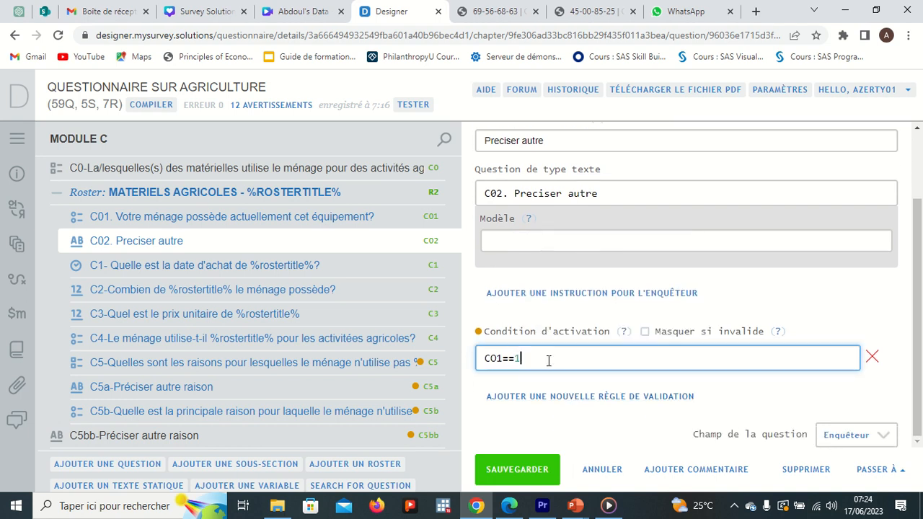
{"action": "type", "text": "&"}
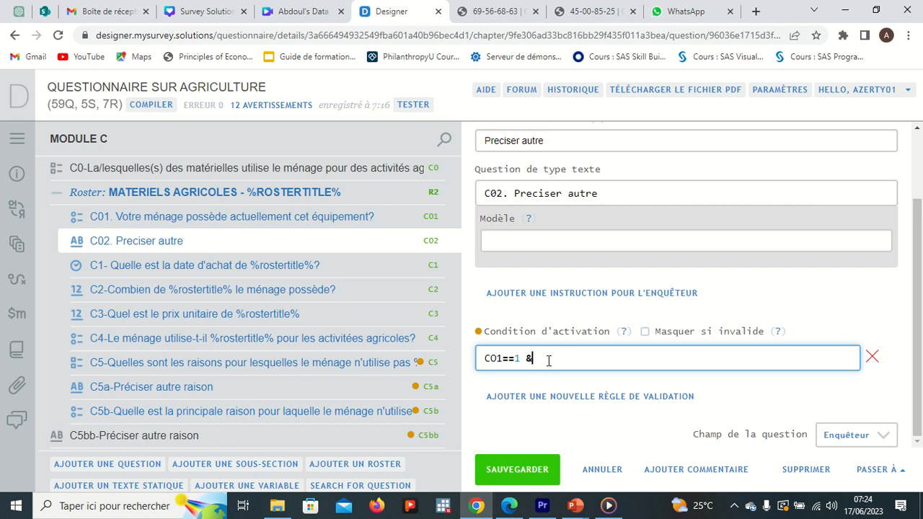
{"action": "type", "text": "& (@"}
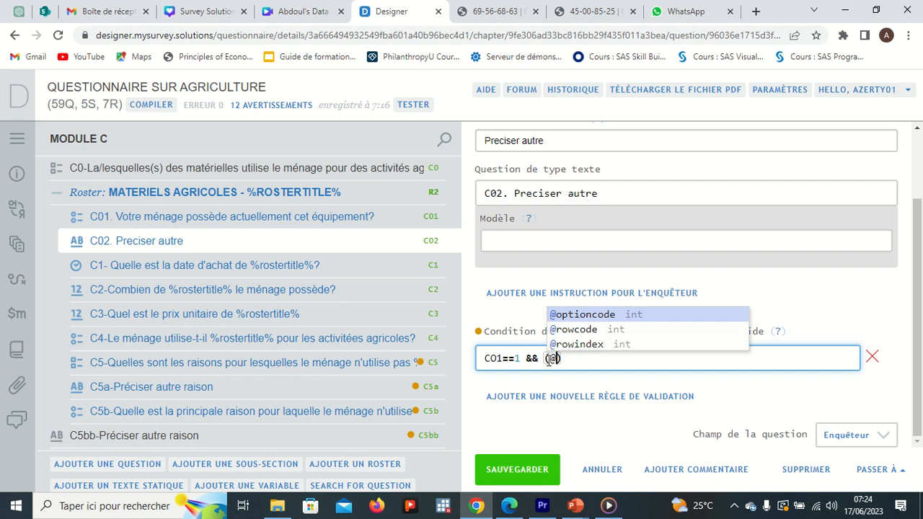
{"action": "left_click", "coordinate": [568, 332]}
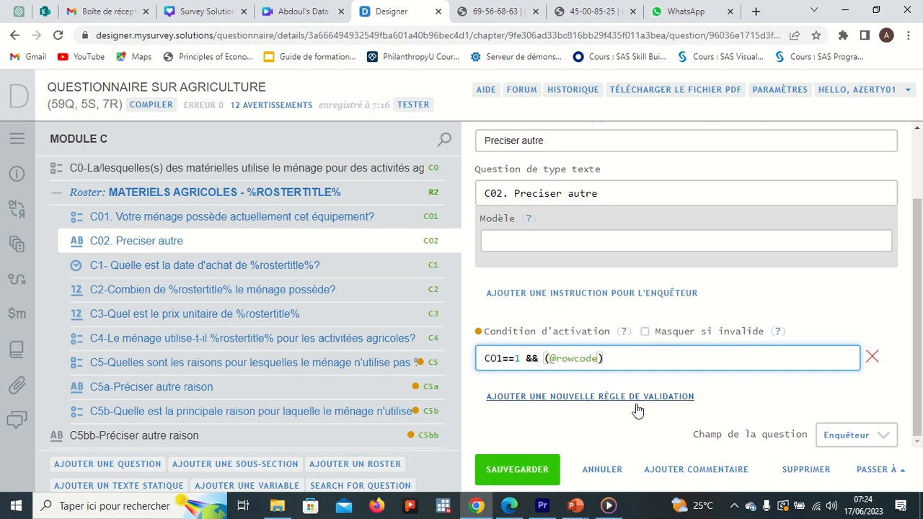
{"action": "type", "text": "==7"}
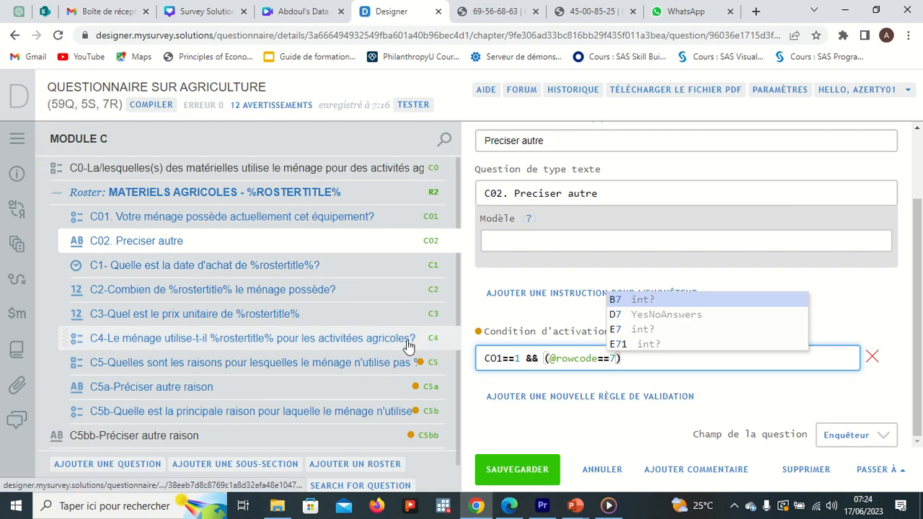
{"action": "left_click", "coordinate": [630, 364]}
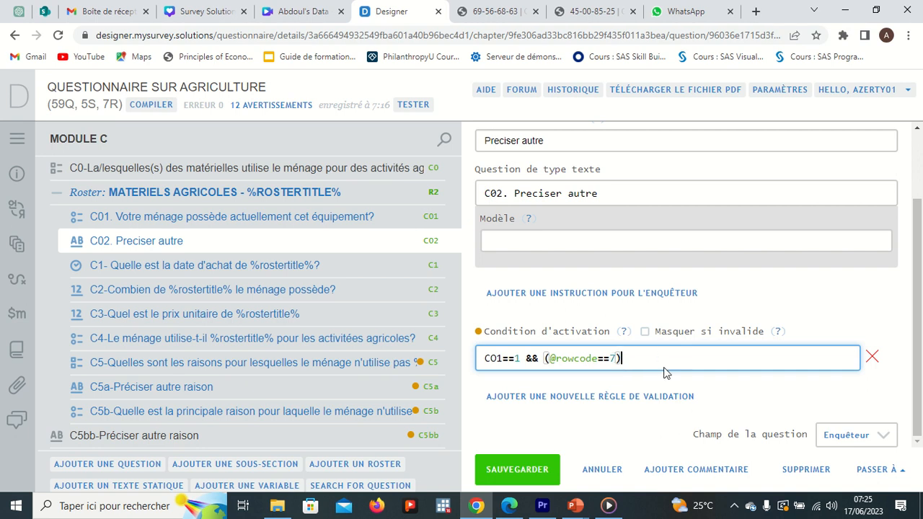
{"action": "left_click", "coordinate": [526, 469]}
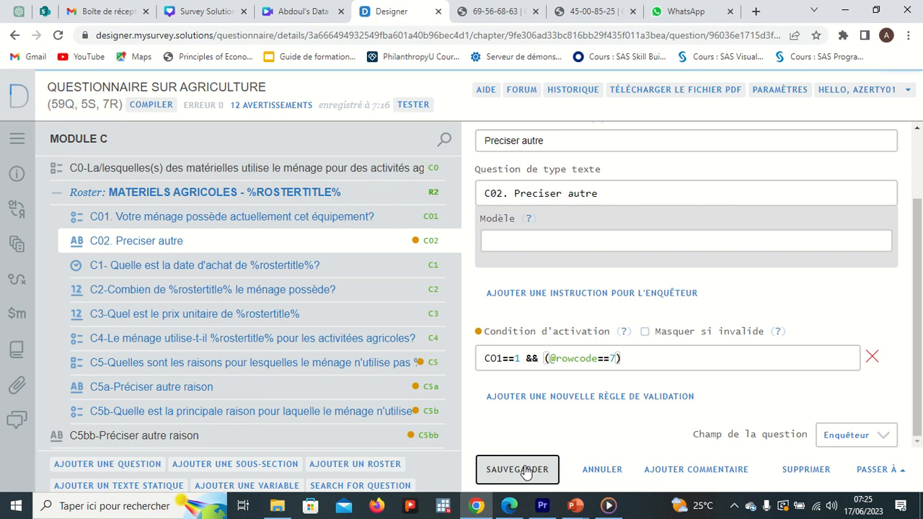
Compile the questionnaire and open question C5bb to inspect its enabling condition
{"action": "left_click", "coordinate": [156, 107]}
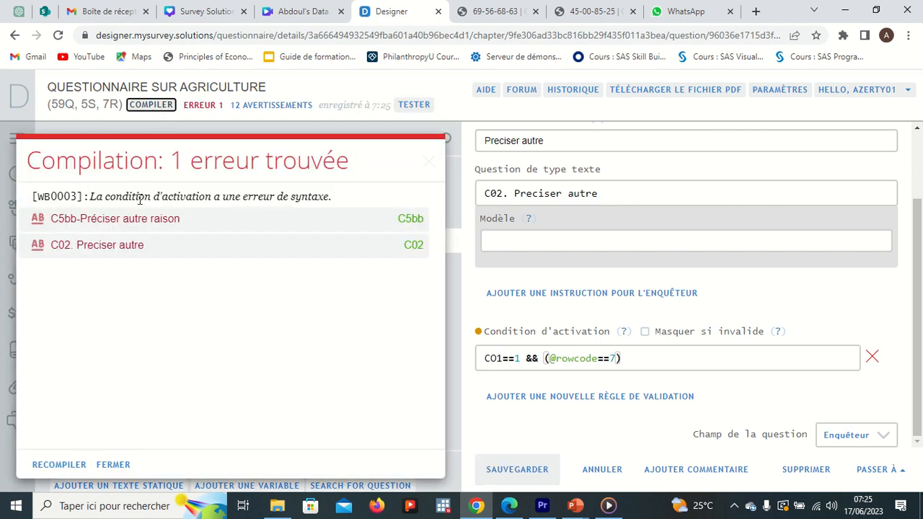
{"action": "mouse_move", "coordinate": [152, 225]}
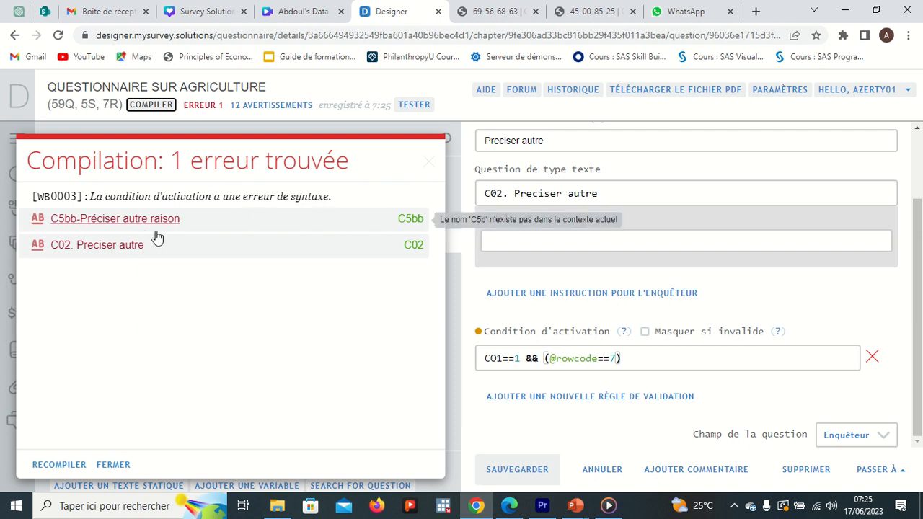
{"action": "left_click", "coordinate": [144, 225]}
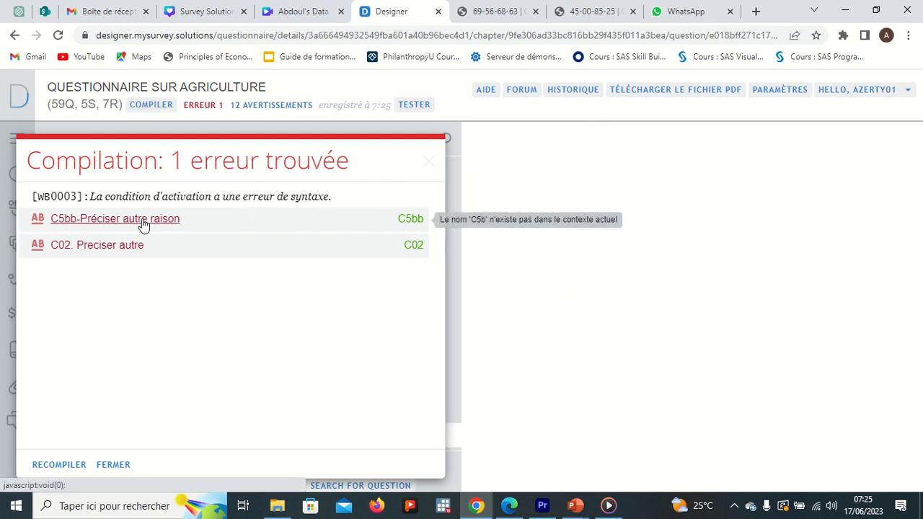
{"action": "left_click", "coordinate": [428, 162]}
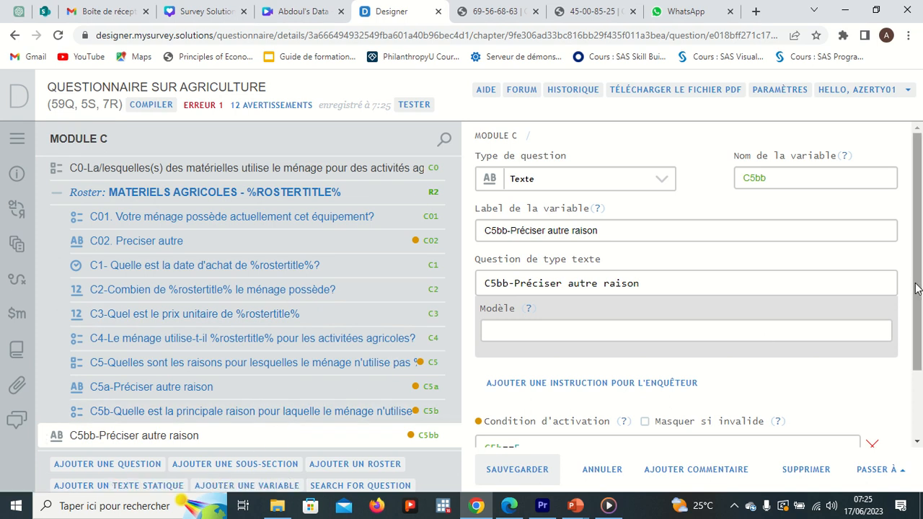
{"action": "left_click_drag", "start_coordinate": [914, 289], "coordinate": [918, 334]}
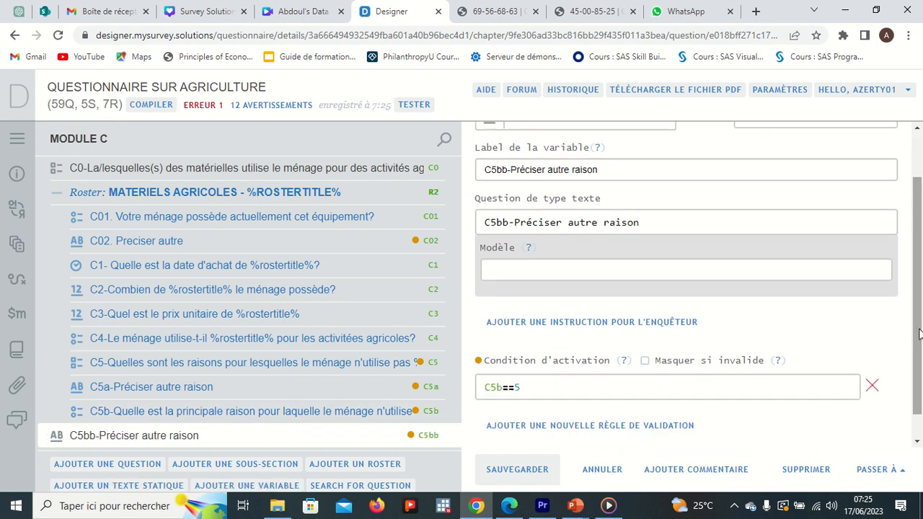
{"action": "left_click", "coordinate": [531, 388]}
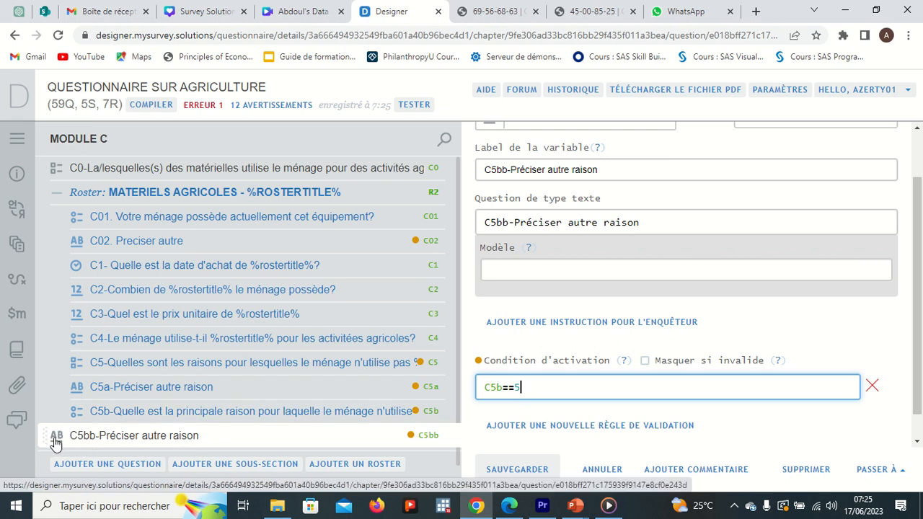
Move question C5bb back into the MATERIELS AGRICOLES roster below C5b
{"action": "left_click_drag", "start_coordinate": [45, 434], "coordinate": [83, 442]}
{"action": "left_click_drag", "start_coordinate": [84, 448], "coordinate": [72, 439]}
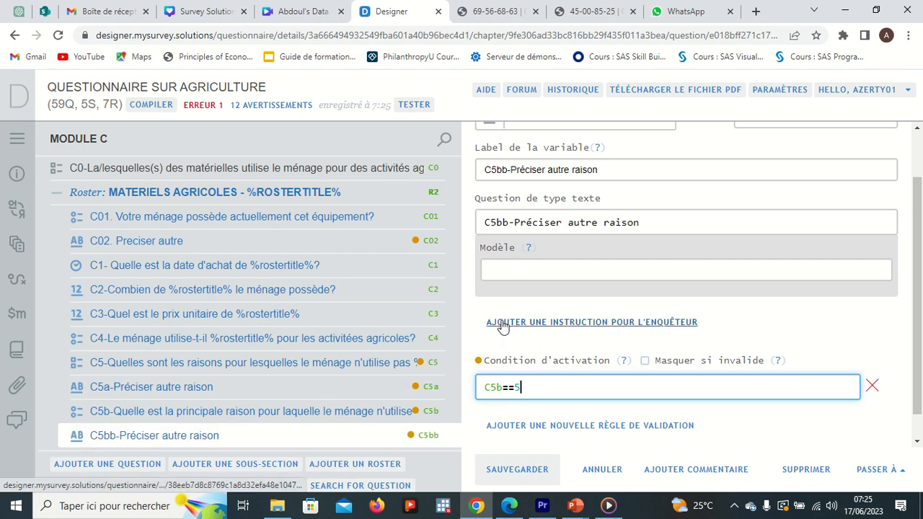
Recompile the questionnaire and open the question still flagged with a syntax error
{"action": "scroll", "coordinate": [456, 382], "scroll_direction": "down", "scroll_amount": 1}
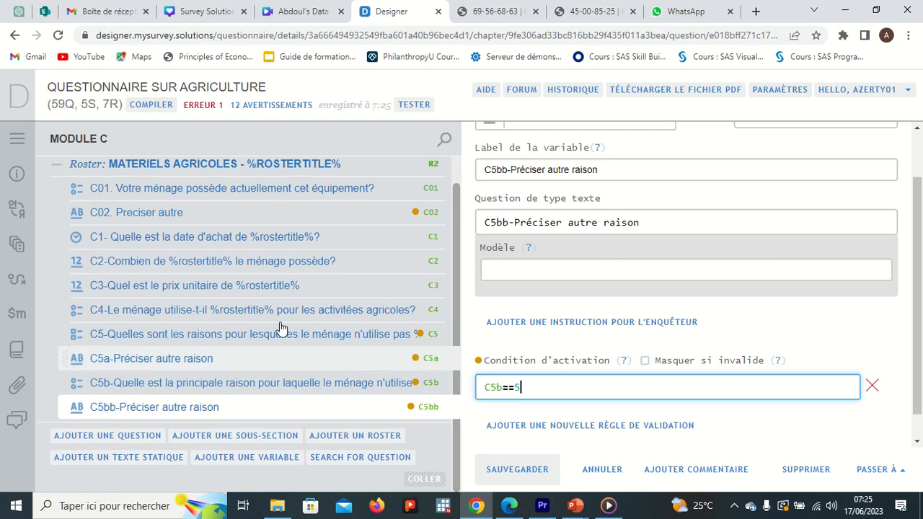
{"action": "left_click", "coordinate": [253, 334]}
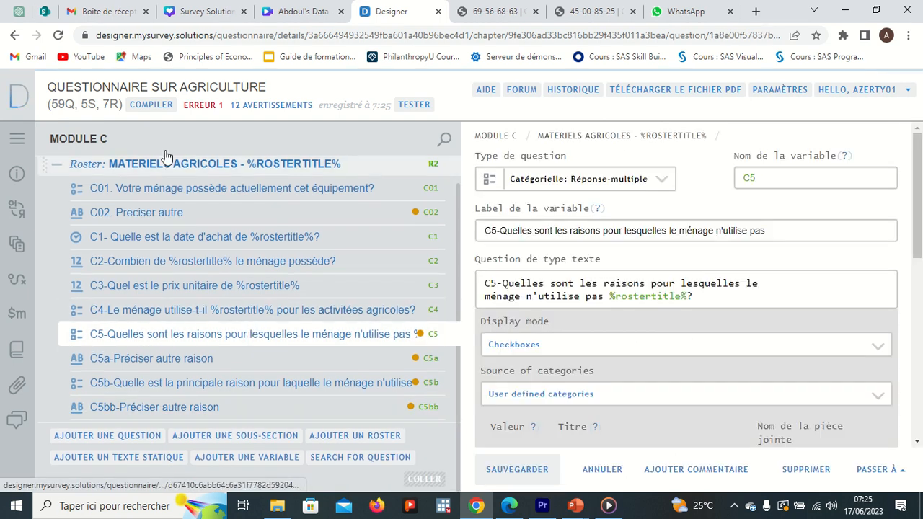
{"action": "left_click", "coordinate": [163, 106]}
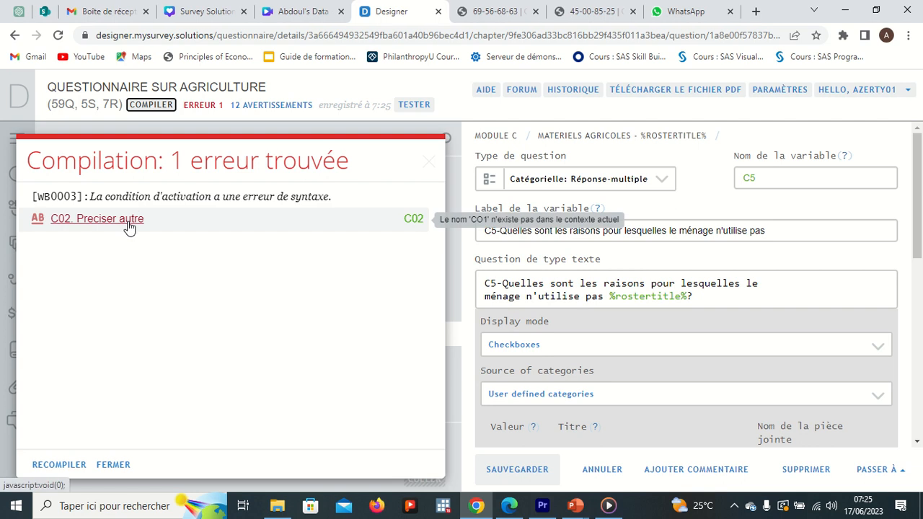
{"action": "left_click", "coordinate": [127, 220]}
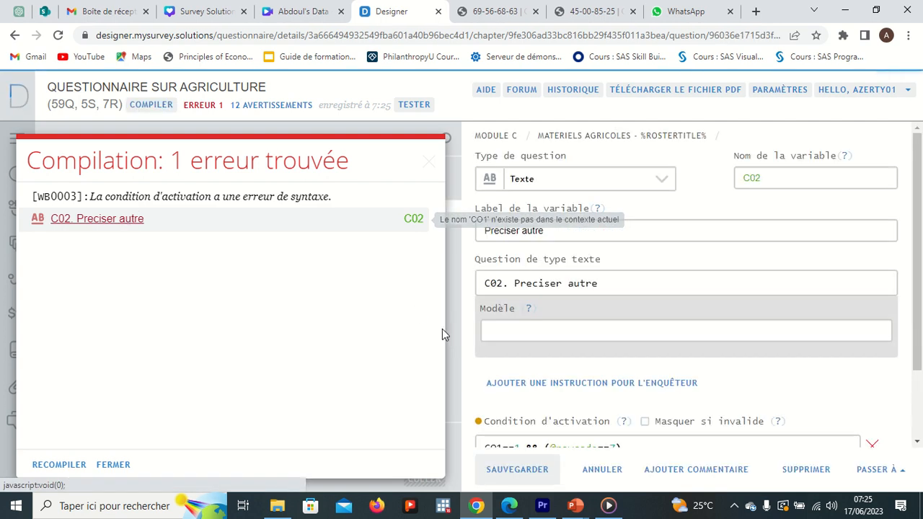
{"action": "left_click_drag", "start_coordinate": [917, 314], "coordinate": [918, 356]}
{"action": "mouse_move", "coordinate": [583, 508]}
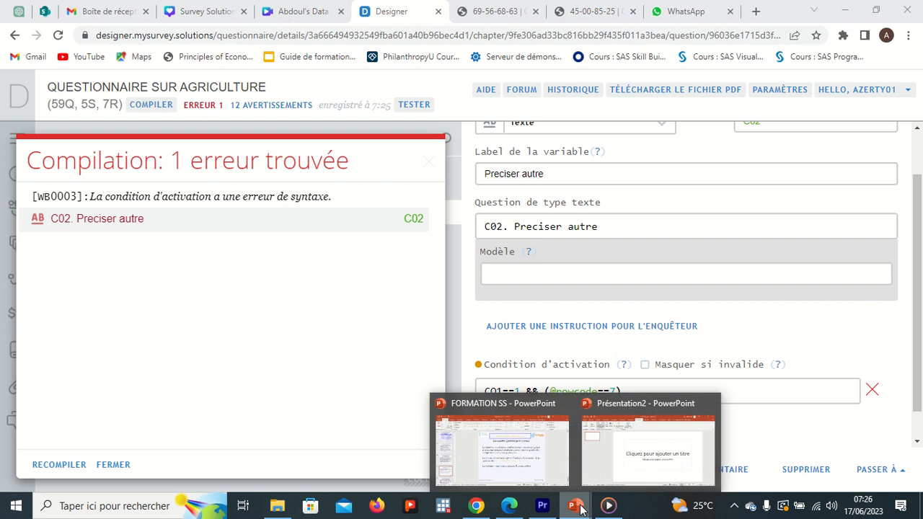
{"action": "left_click", "coordinate": [525, 453]}
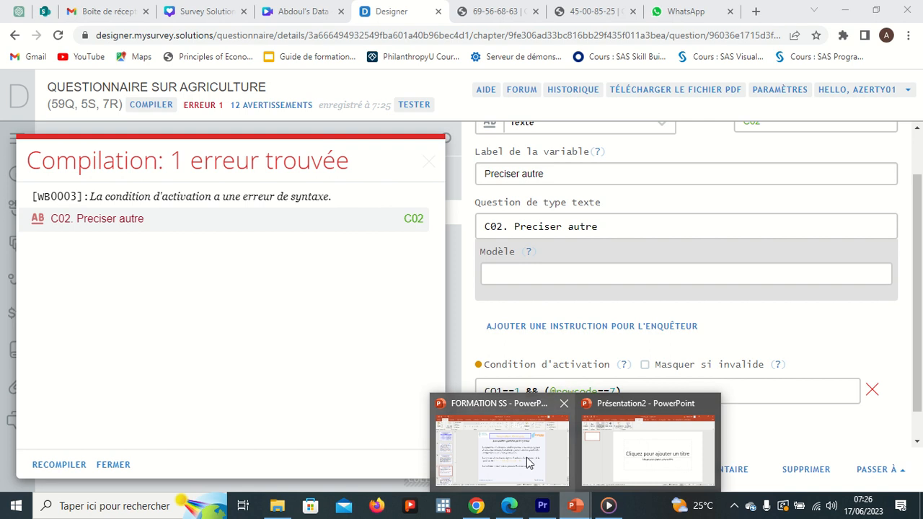
{"action": "mouse_move", "coordinate": [525, 467]}
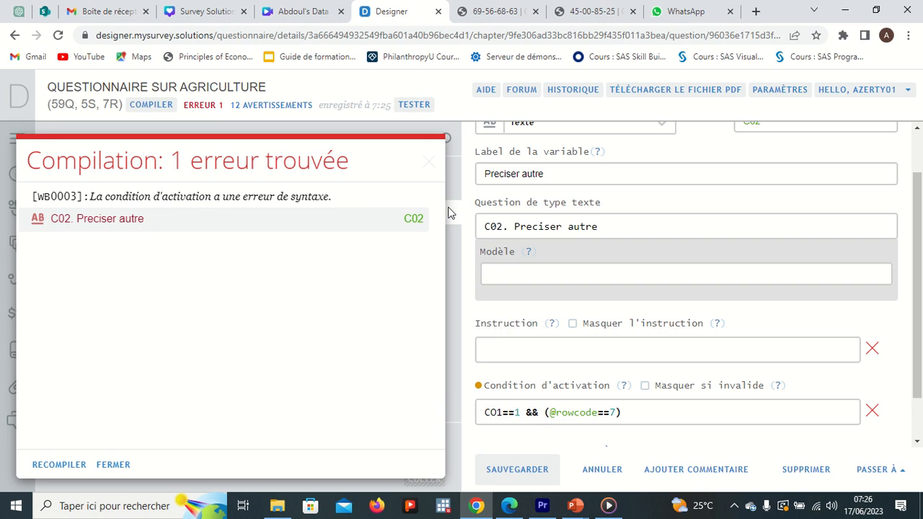
Close the compilation results and open question C01 to check its variable name and answer categories
{"action": "left_click", "coordinate": [429, 168]}
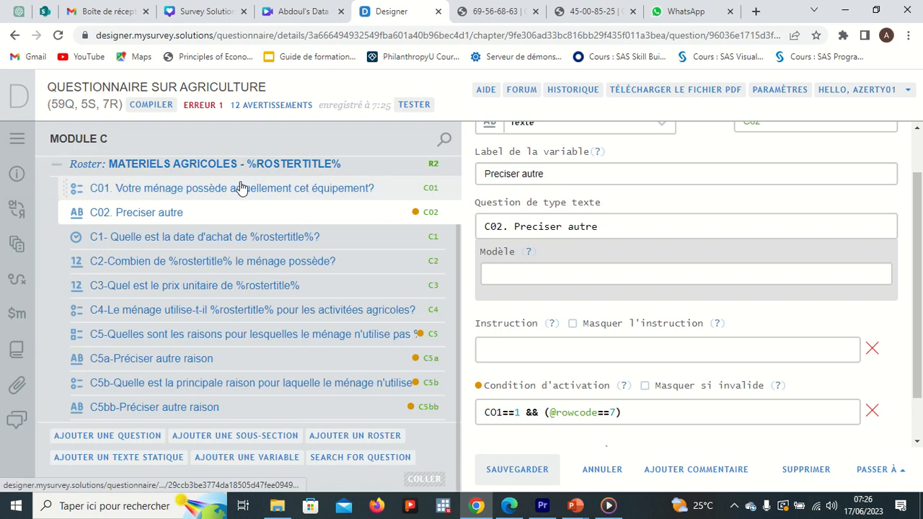
{"action": "left_click", "coordinate": [241, 188]}
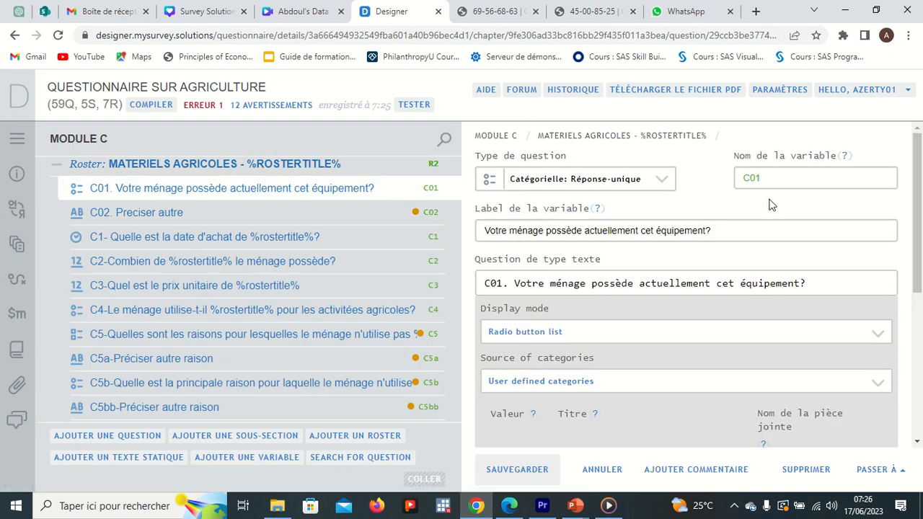
{"action": "scroll", "coordinate": [917, 225], "scroll_direction": "down", "scroll_amount": 3}
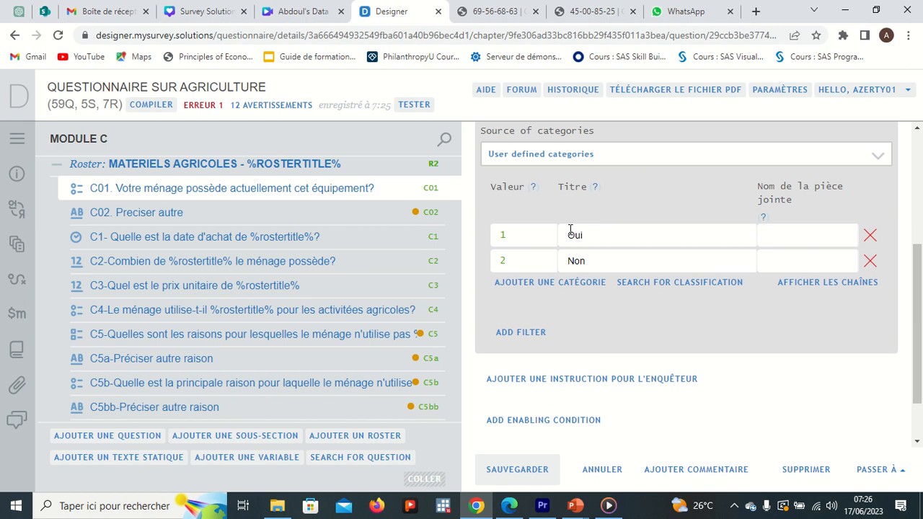
{"action": "left_click", "coordinate": [325, 212]}
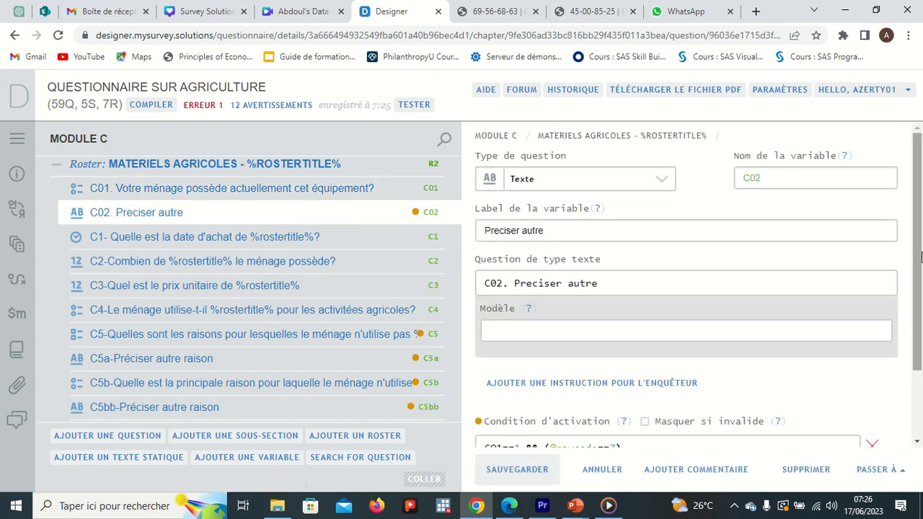
{"action": "scroll", "coordinate": [918, 257], "scroll_direction": "down", "scroll_amount": 2}
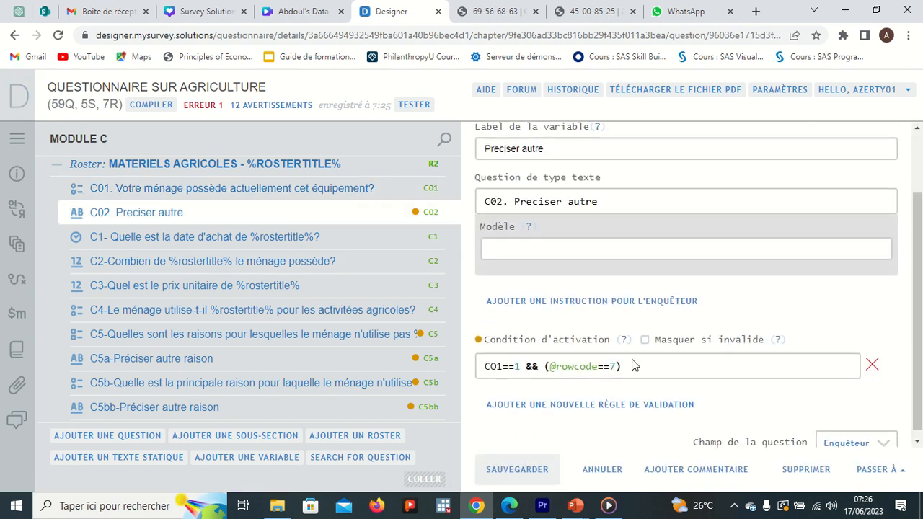
{"action": "left_click", "coordinate": [630, 364]}
{"action": "left_click_drag", "start_coordinate": [629, 364], "coordinate": [476, 360]}
{"action": "key", "text": "BackSpace"}
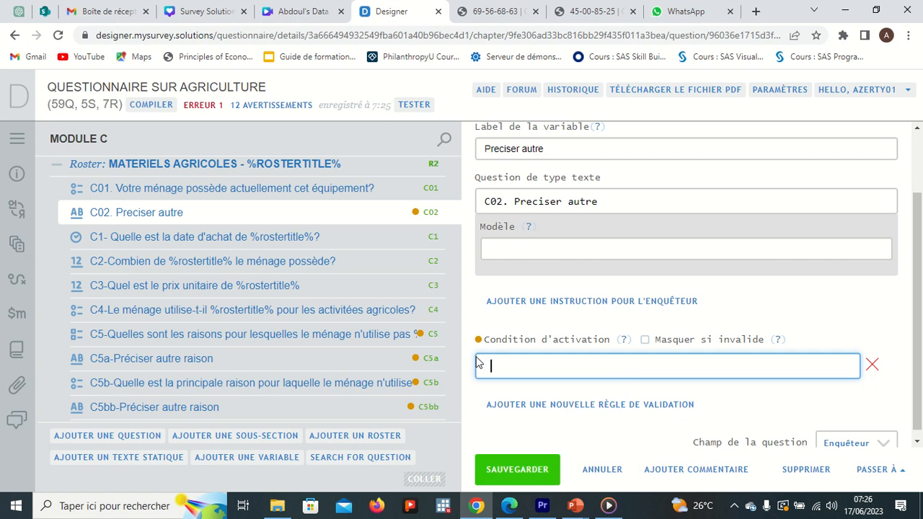
{"action": "type", "text": "C01==1&&(@rowcode==7)"}
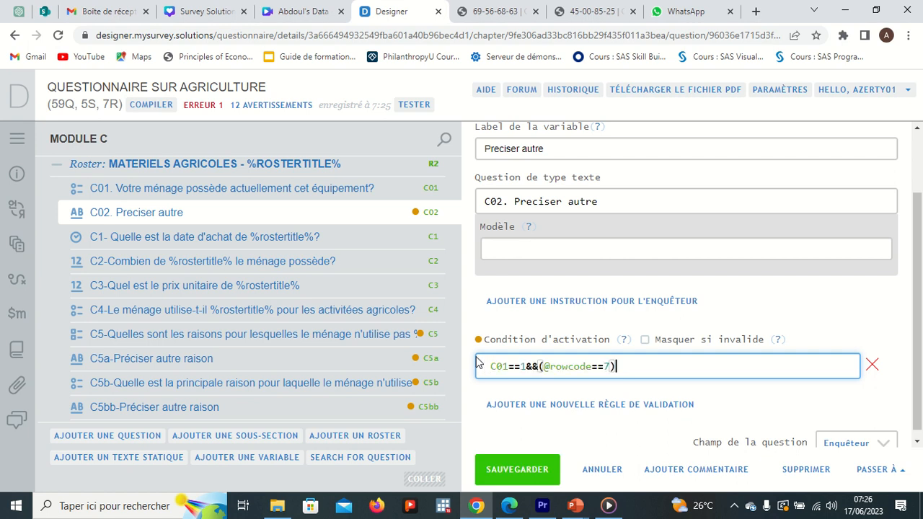
{"action": "left_click", "coordinate": [490, 367]}
{"action": "key", "text": "BackSpace"}
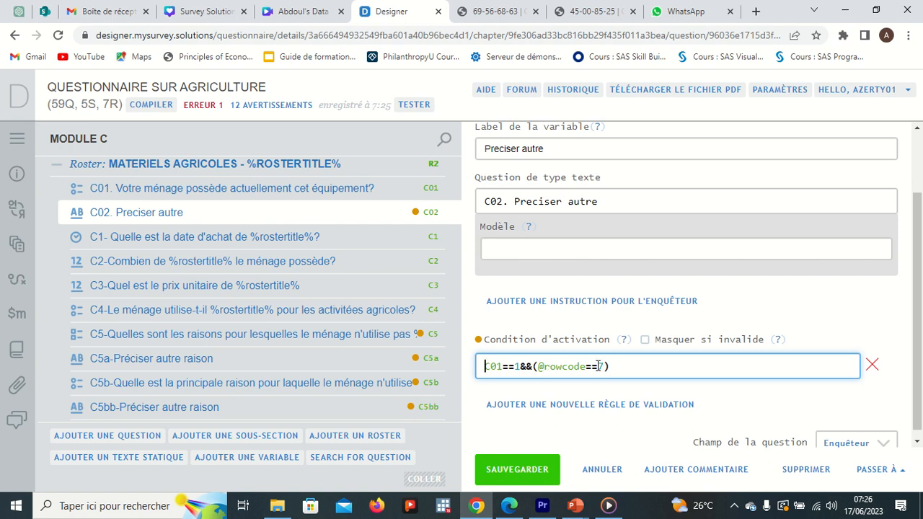
{"action": "left_click", "coordinate": [517, 470]}
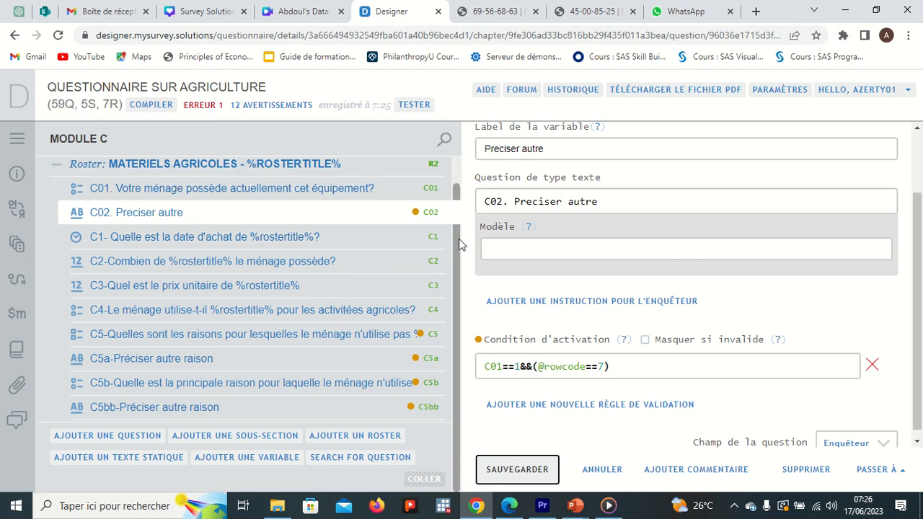
Recompile the questionnaire and open it in the web tester, closing the older test tabs
{"action": "left_click_drag", "start_coordinate": [459, 244], "coordinate": [458, 204]}
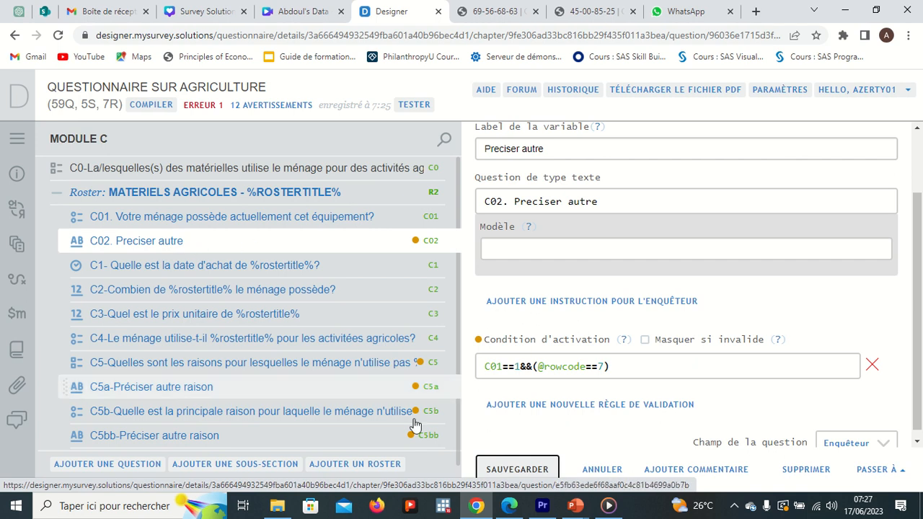
{"action": "left_click", "coordinate": [149, 105]}
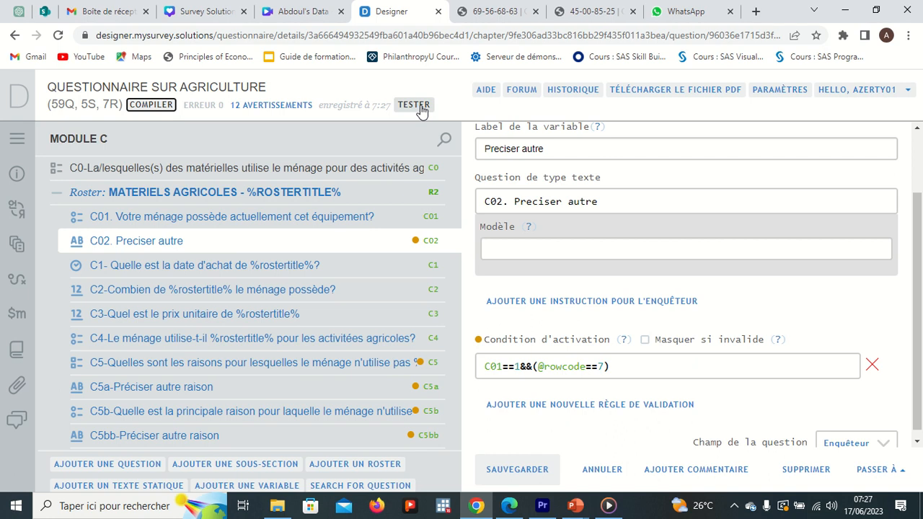
{"action": "left_click", "coordinate": [414, 105]}
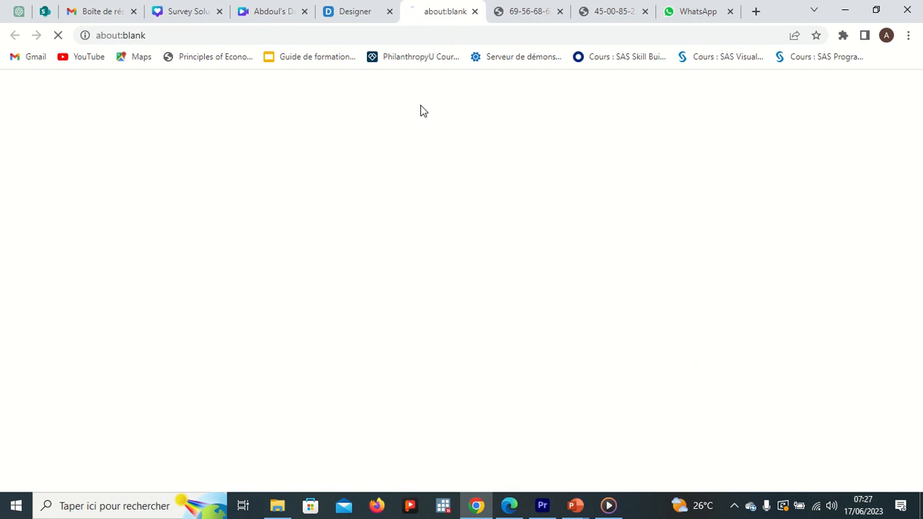
{"action": "left_click", "coordinate": [559, 13]}
{"action": "left_click", "coordinate": [558, 13]}
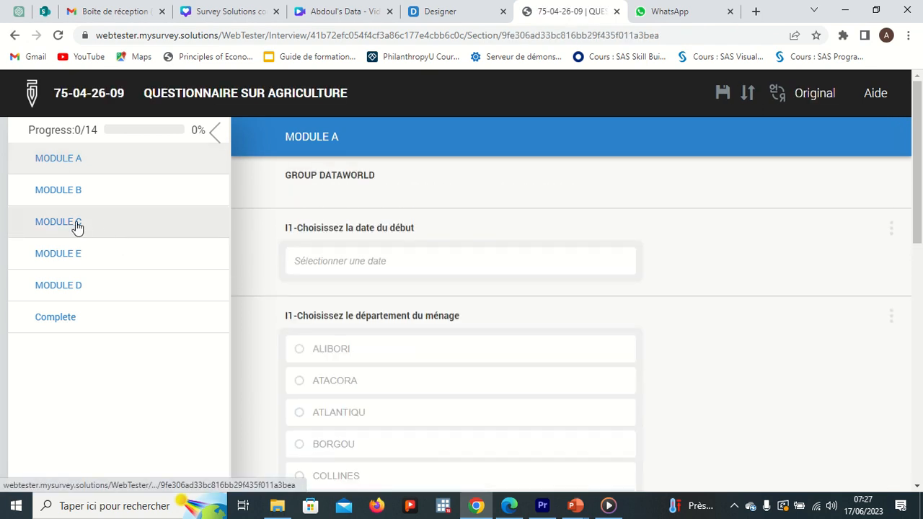
In the tester, select Houe in Module C's C0 question and answer Oui to C01 in the Houe roster
{"action": "left_click", "coordinate": [77, 224]}
{"action": "left_click", "coordinate": [299, 226]}
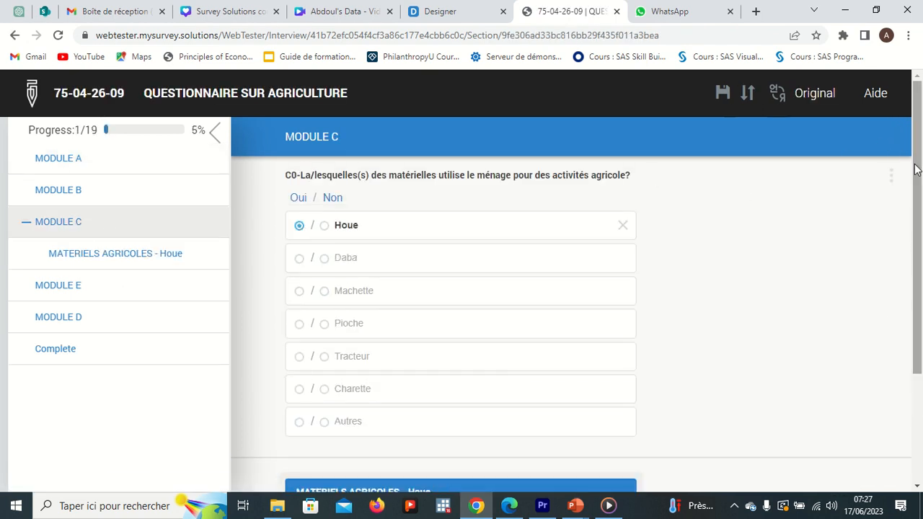
{"action": "left_click_drag", "start_coordinate": [915, 167], "coordinate": [916, 217]}
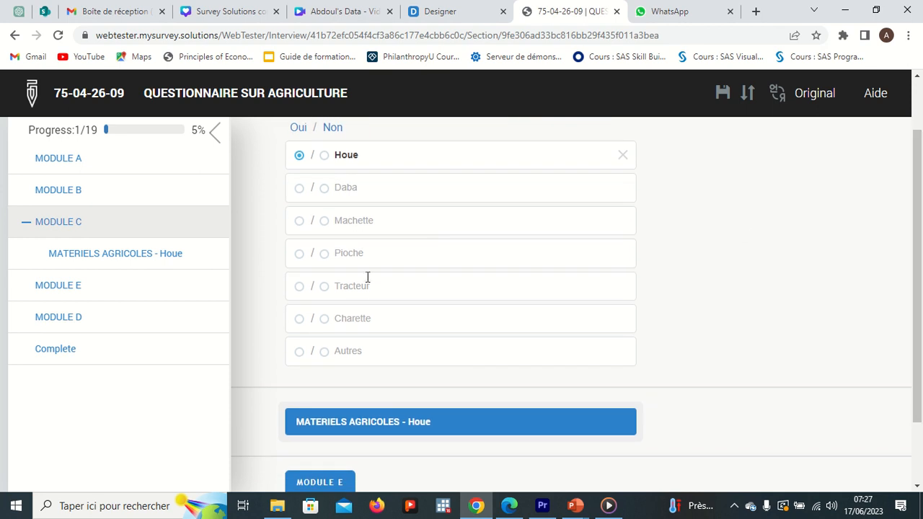
{"action": "left_click", "coordinate": [396, 429]}
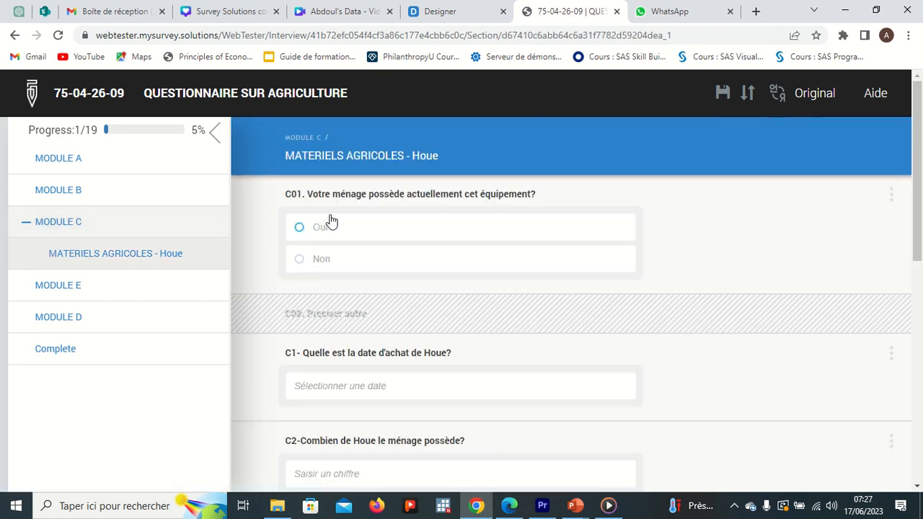
{"action": "left_click", "coordinate": [382, 229]}
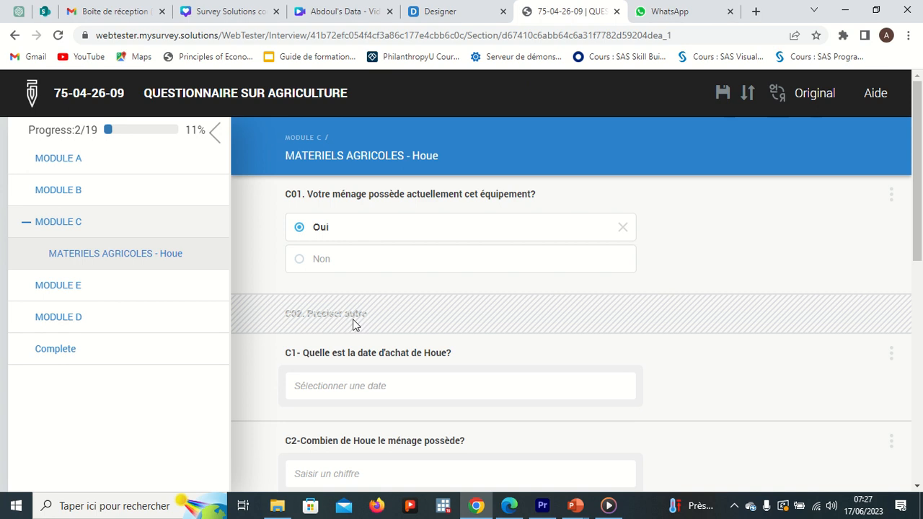
Also select Autres in C0 and answer Oui to C01 in the MATERIELS AGRICOLES - Autres roster
{"action": "left_click", "coordinate": [72, 227]}
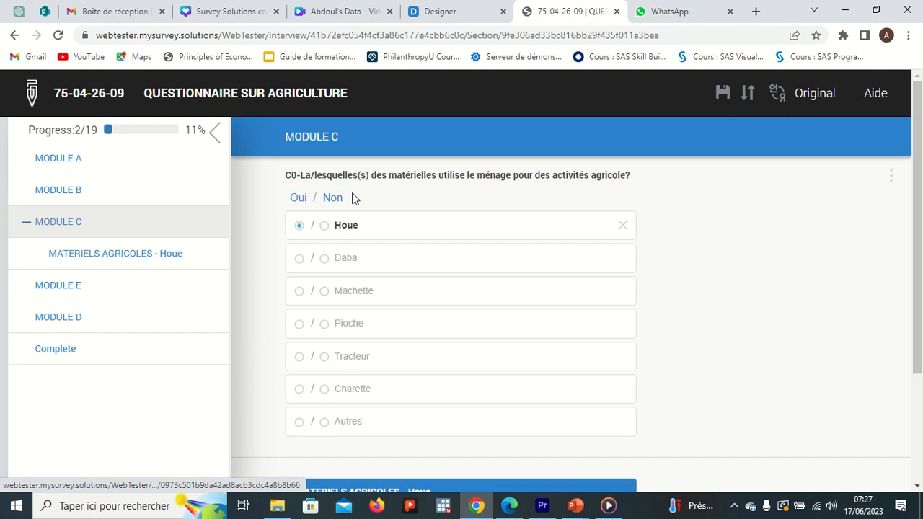
{"action": "left_click", "coordinate": [299, 422]}
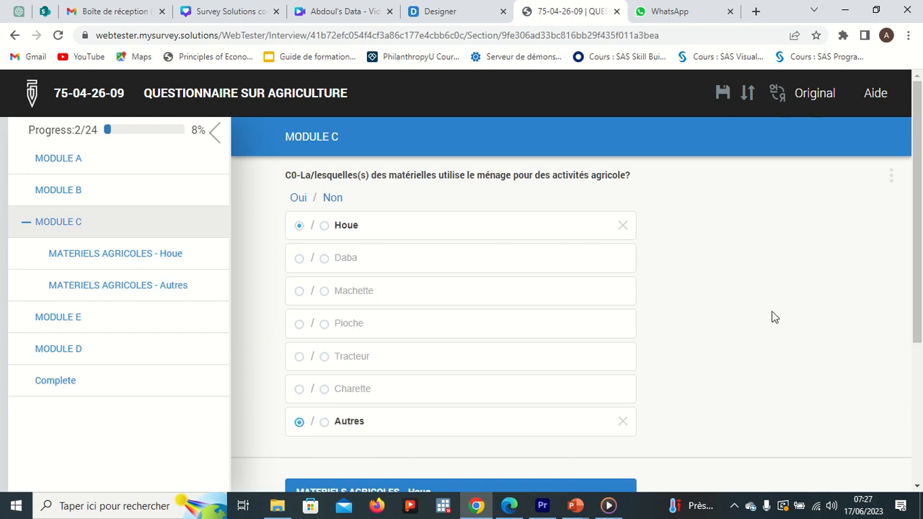
{"action": "left_click_drag", "start_coordinate": [916, 282], "coordinate": [917, 339]}
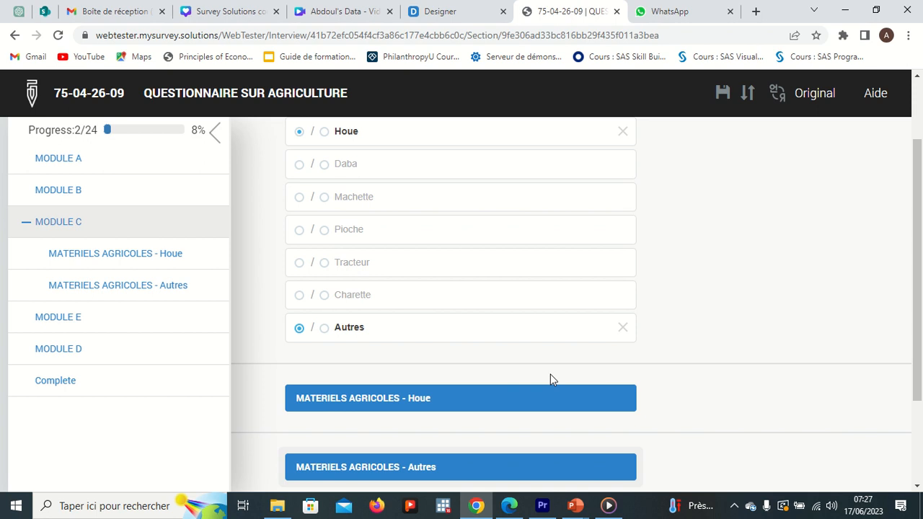
{"action": "left_click", "coordinate": [374, 468]}
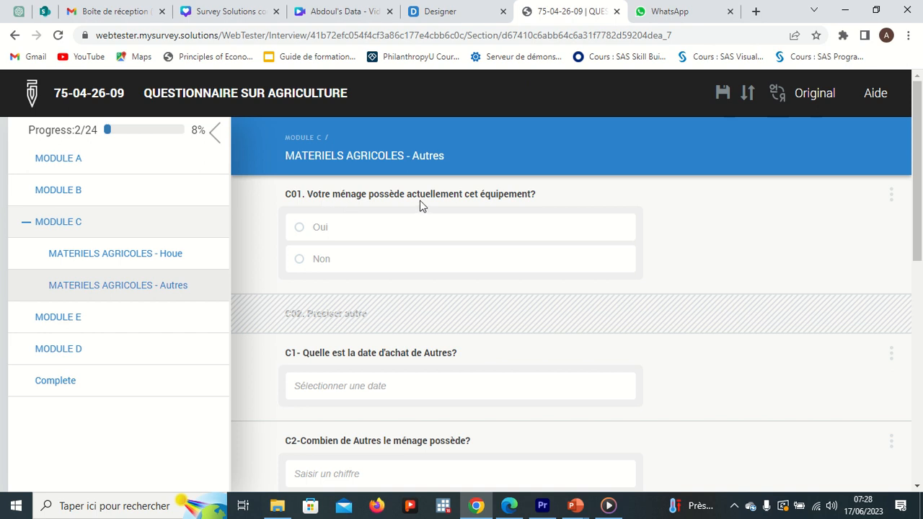
{"action": "left_click", "coordinate": [405, 238]}
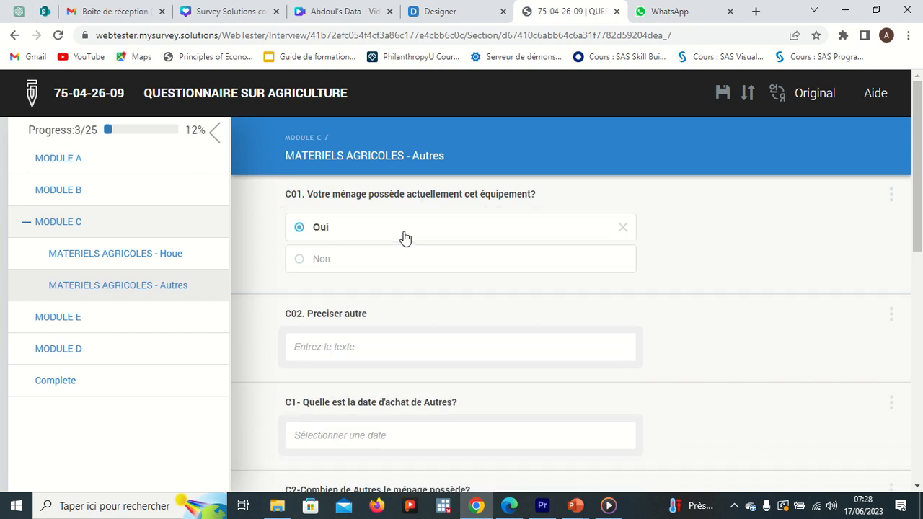
Enter COUTEAU as the C02 answer and set the C1 purchase date to 2023-06-28
{"action": "left_click", "coordinate": [346, 341]}
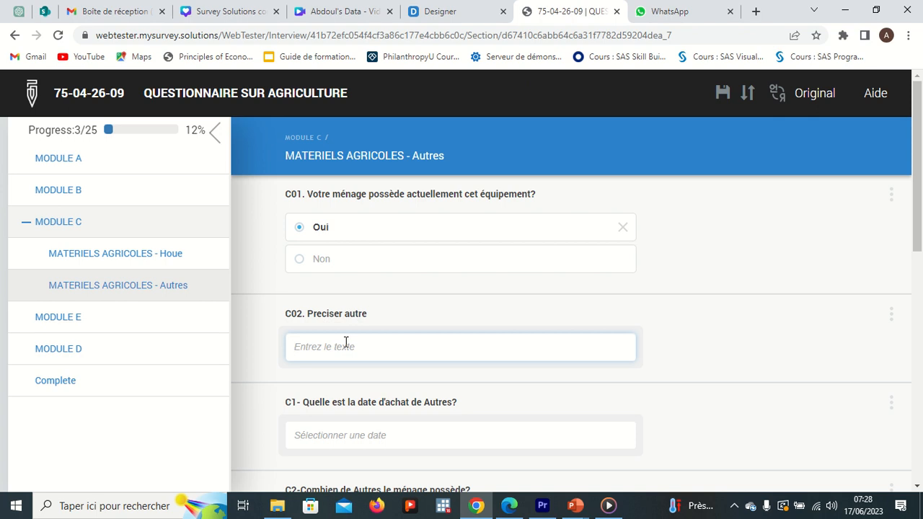
{"action": "type", "text": "COUTEAU"}
{"action": "left_click", "coordinate": [384, 436]}
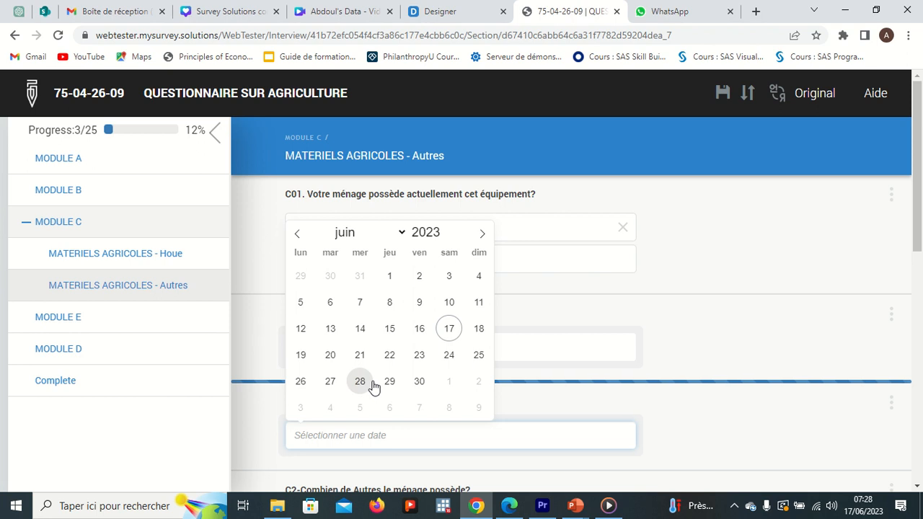
{"action": "left_click", "coordinate": [363, 381]}
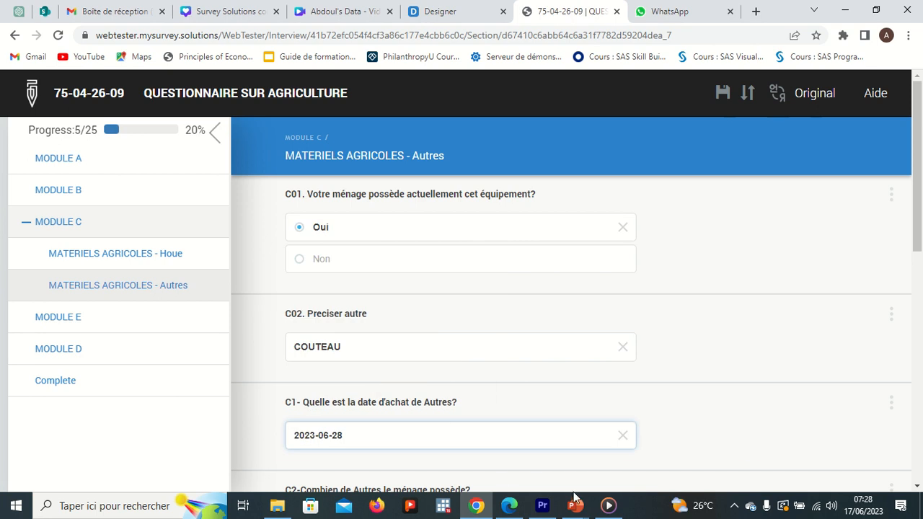
{"action": "mouse_move", "coordinate": [575, 506]}
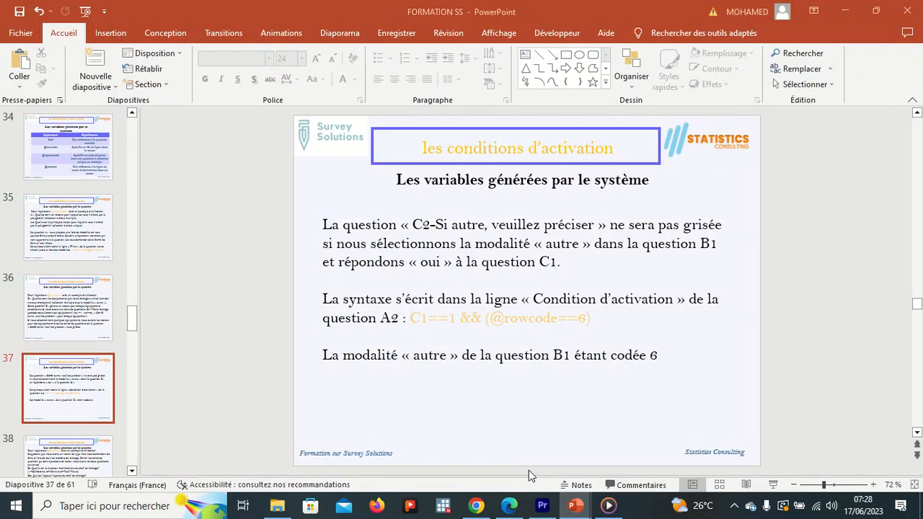
{"action": "left_click", "coordinate": [528, 470]}
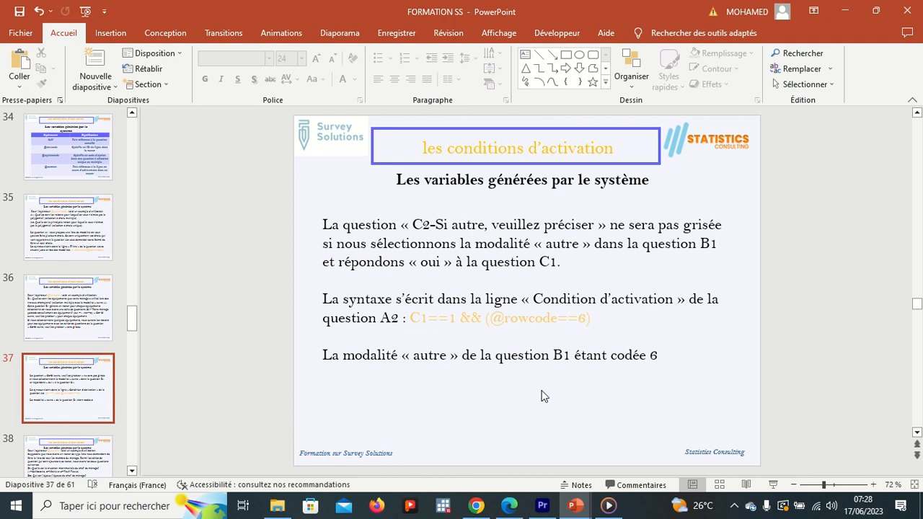
{"action": "scroll", "coordinate": [544, 396], "scroll_direction": "down", "scroll_amount": 1}
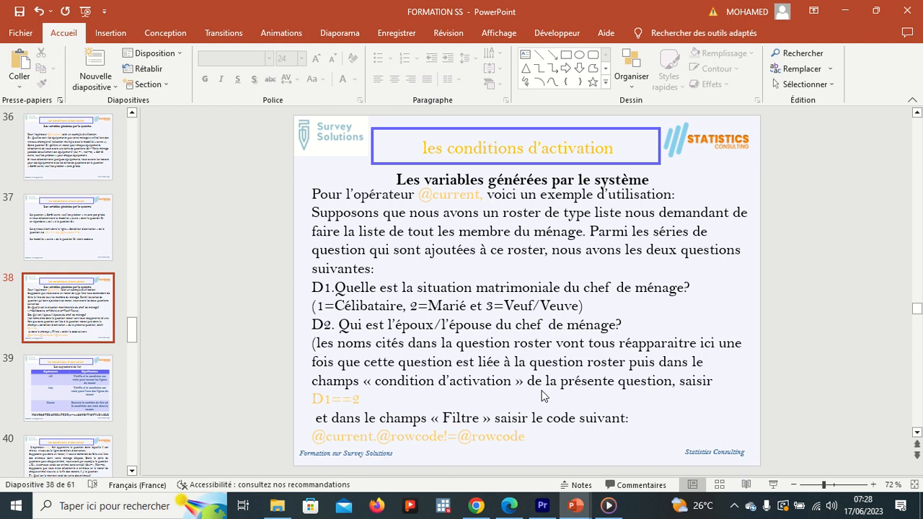
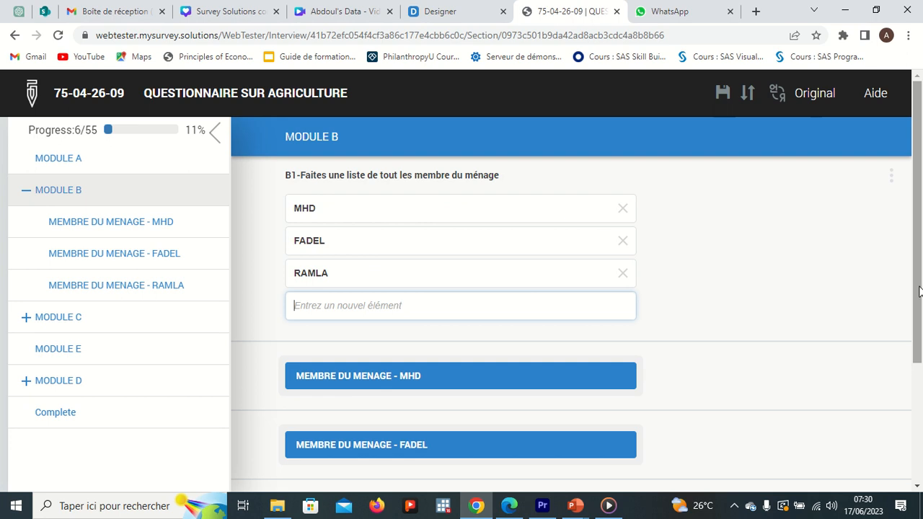
In the tester, open the MHD household member roster and answer Chef de ménage to B2
{"action": "left_click_drag", "start_coordinate": [921, 289], "coordinate": [920, 342]}
{"action": "left_click", "coordinate": [395, 304]}
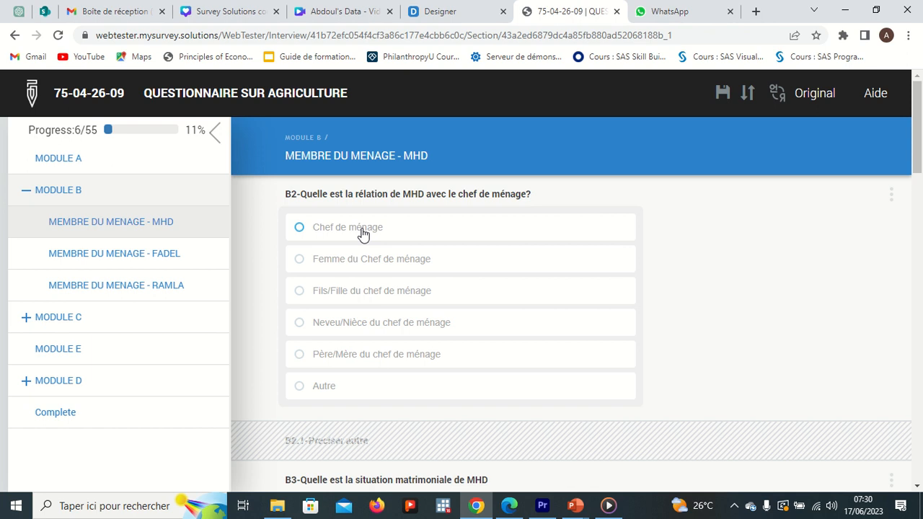
{"action": "left_click", "coordinate": [363, 234]}
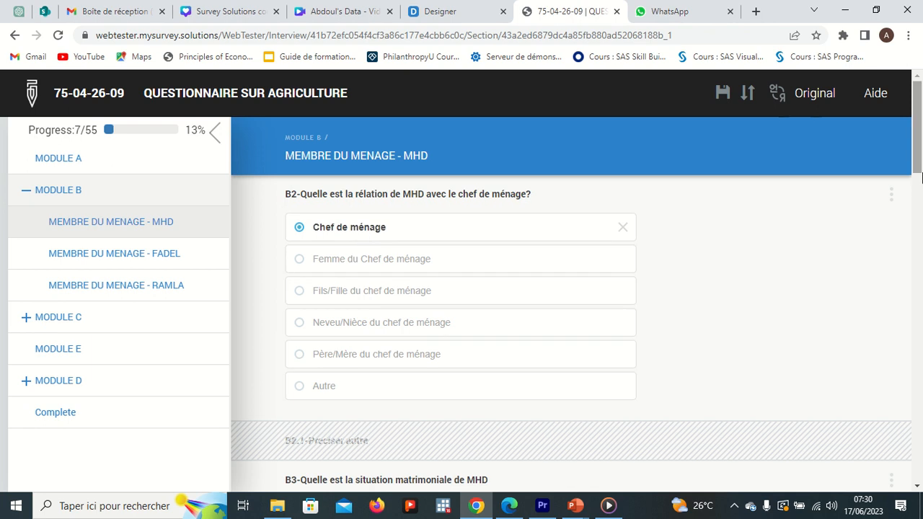
Answer Marié(e) to B3 for MHD and select MHD as the spouse in B3_1
{"action": "left_click_drag", "start_coordinate": [920, 172], "coordinate": [920, 241]}
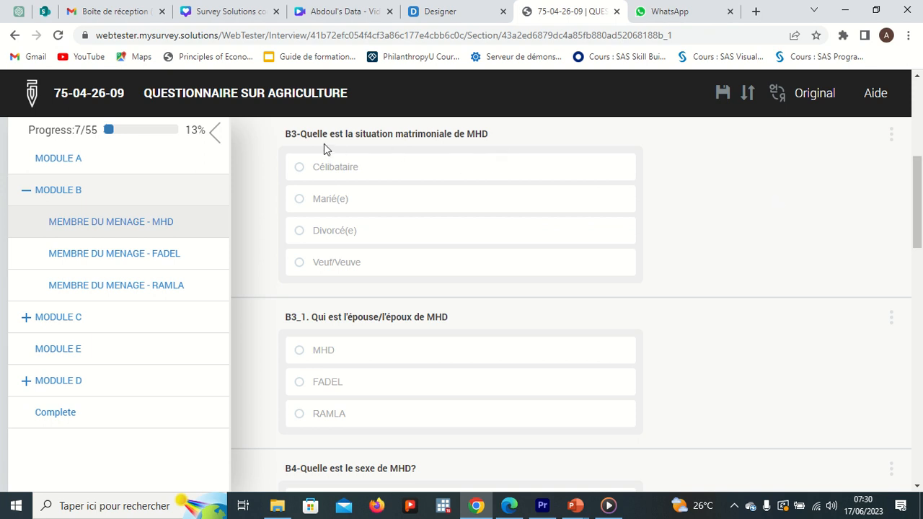
{"action": "left_click", "coordinate": [347, 200]}
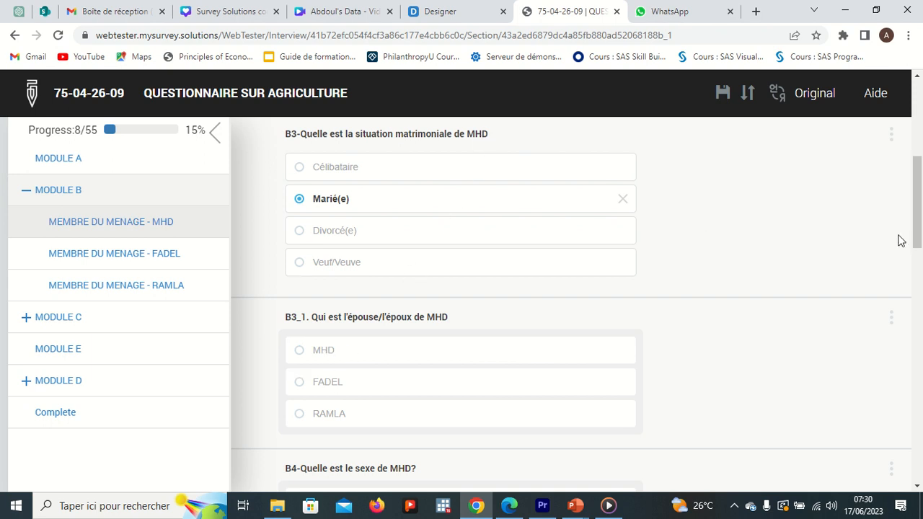
{"action": "scroll", "coordinate": [918, 191], "scroll_direction": "up", "scroll_amount": 1}
{"action": "scroll", "coordinate": [918, 194], "scroll_direction": "up", "scroll_amount": 3}
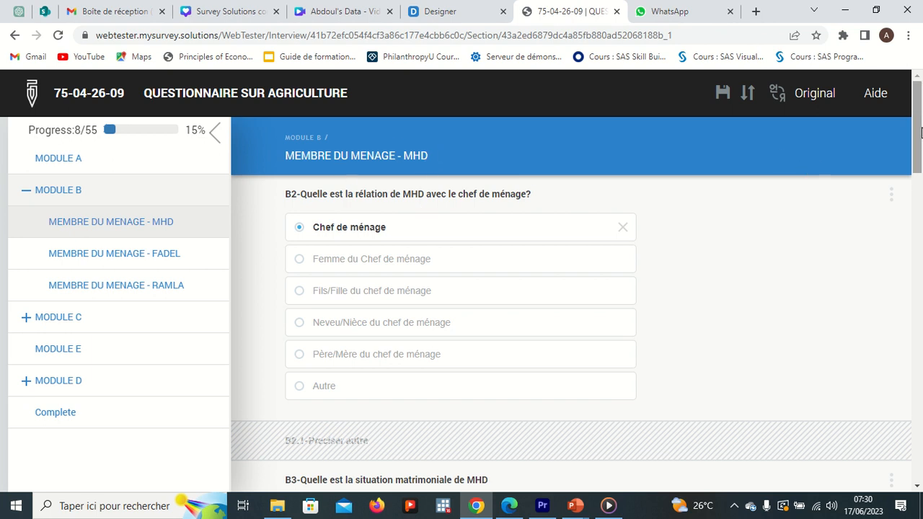
{"action": "scroll", "coordinate": [920, 194], "scroll_direction": "down", "scroll_amount": 3}
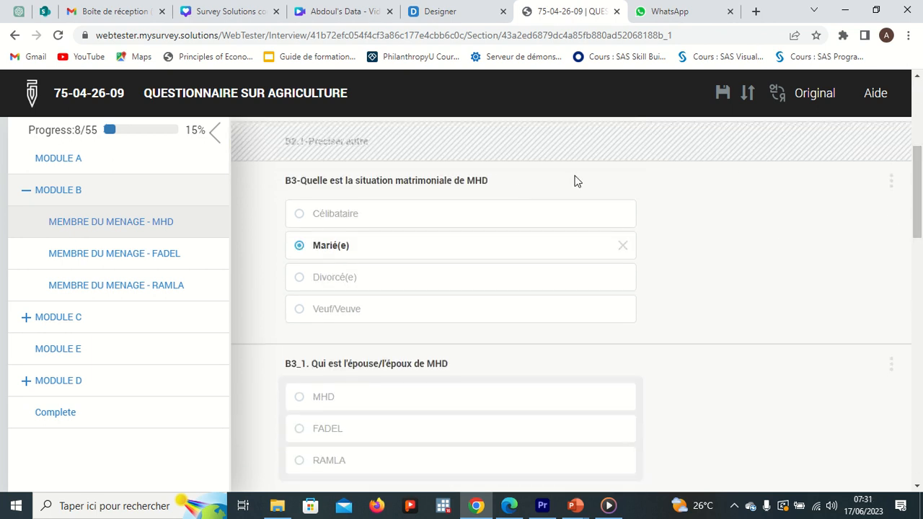
{"action": "scroll", "coordinate": [910, 180], "scroll_direction": "down", "scroll_amount": 1}
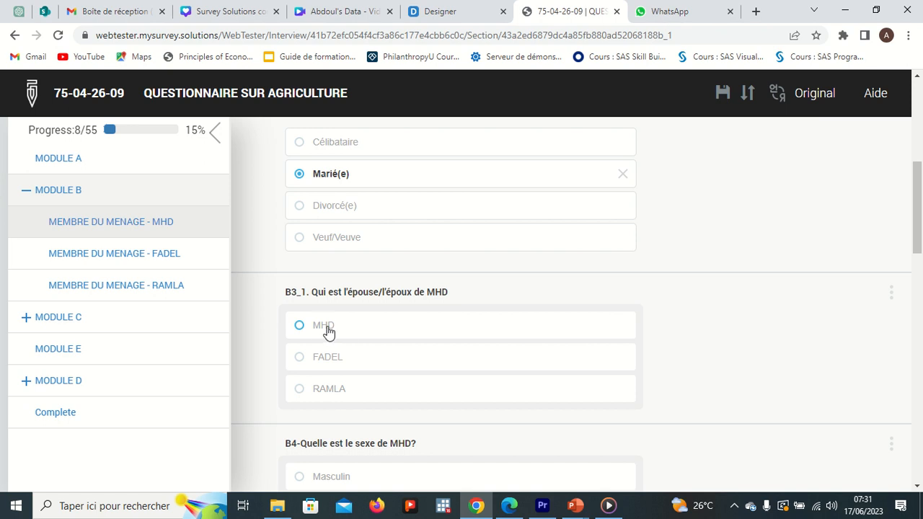
{"action": "left_click", "coordinate": [300, 326]}
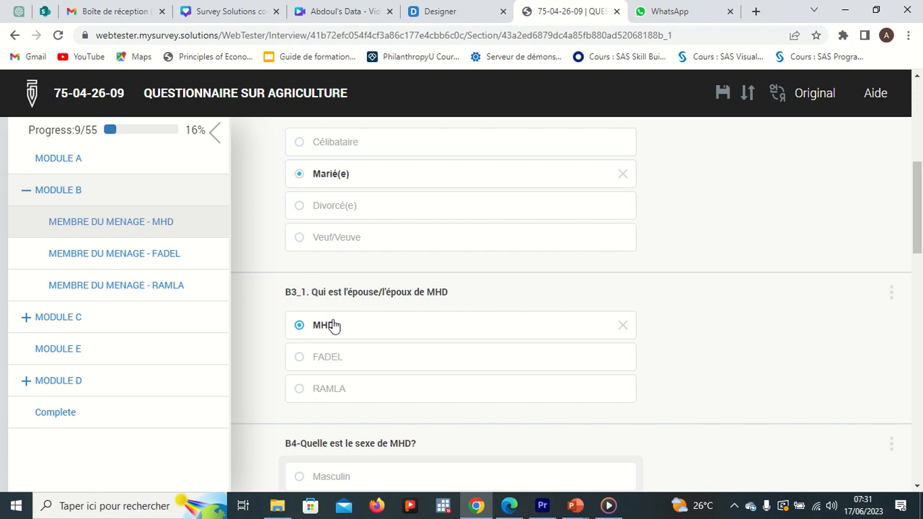
Return to the Designer and examine the B3 categories and the B3_1 spouse question in Module B's household roster
{"action": "left_click", "coordinate": [443, 13]}
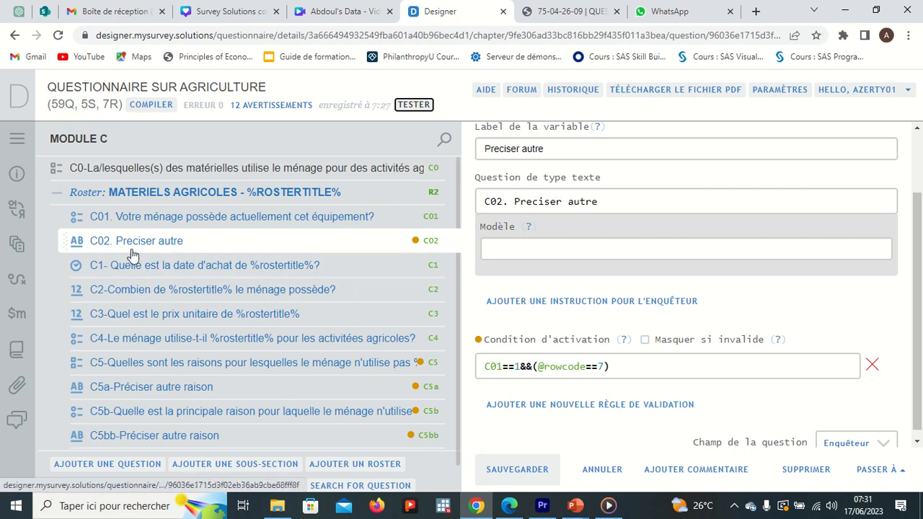
{"action": "left_click", "coordinate": [22, 139]}
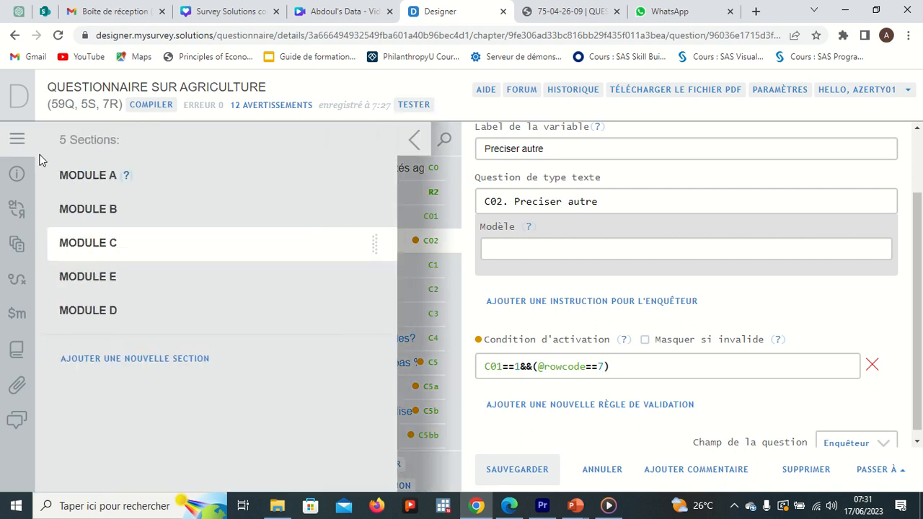
{"action": "left_click", "coordinate": [73, 213]}
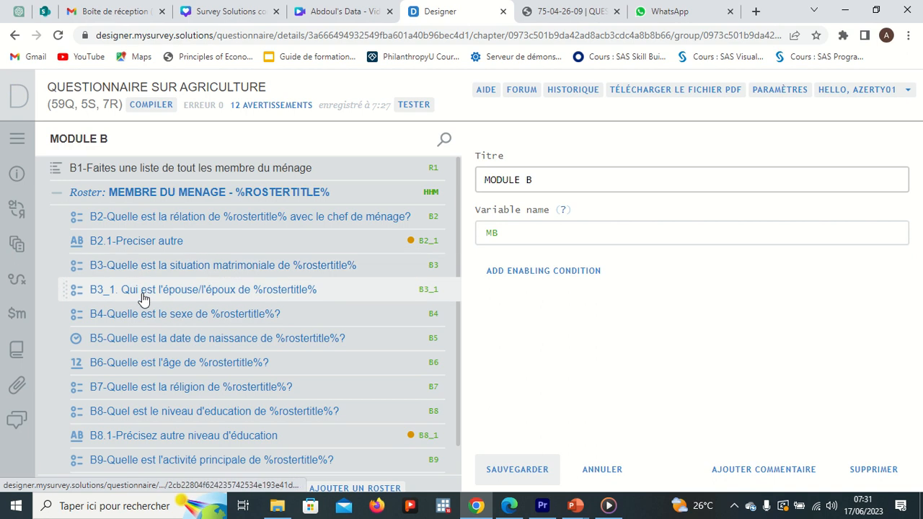
{"action": "left_click", "coordinate": [142, 298]}
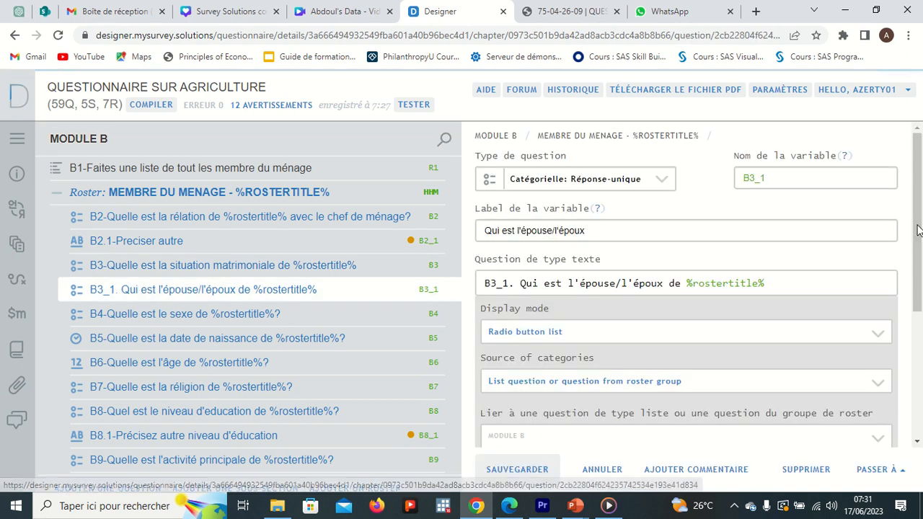
{"action": "left_click_drag", "start_coordinate": [918, 245], "coordinate": [919, 267]}
{"action": "left_click", "coordinate": [324, 267]}
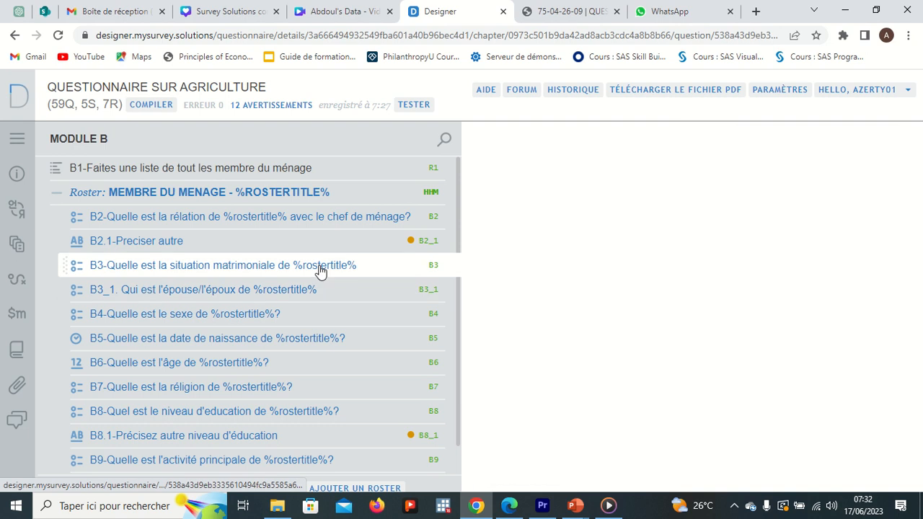
{"action": "left_click_drag", "start_coordinate": [918, 168], "coordinate": [921, 247]}
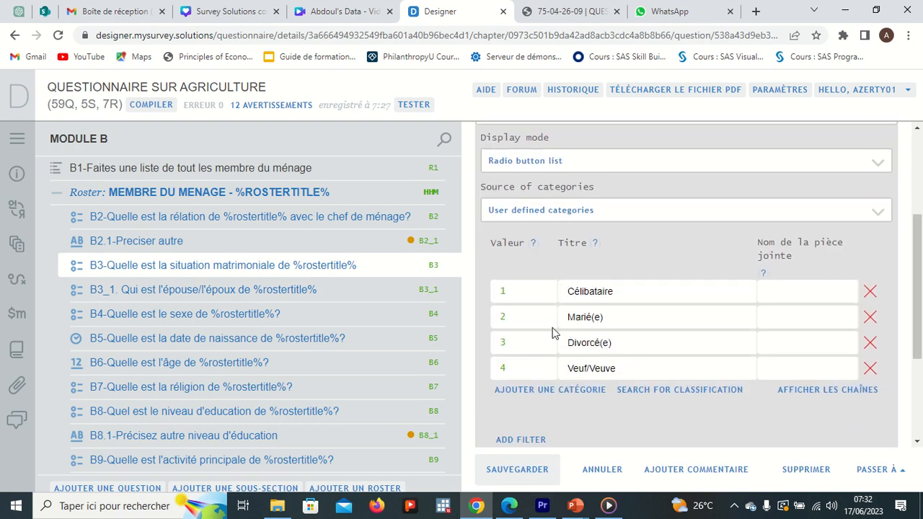
{"action": "left_click", "coordinate": [283, 292]}
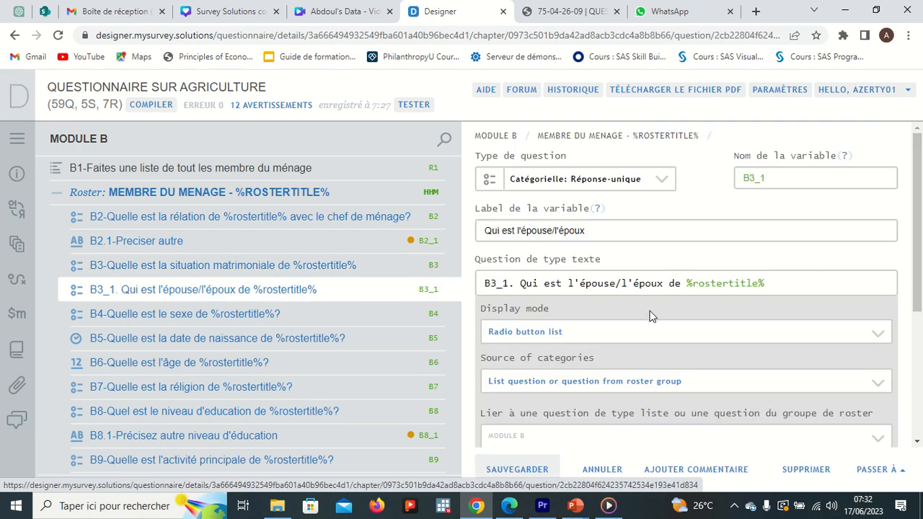
Add the enabling condition B3==2 to the B3_1 spouse question and save it
{"action": "left_click_drag", "start_coordinate": [921, 281], "coordinate": [921, 376]}
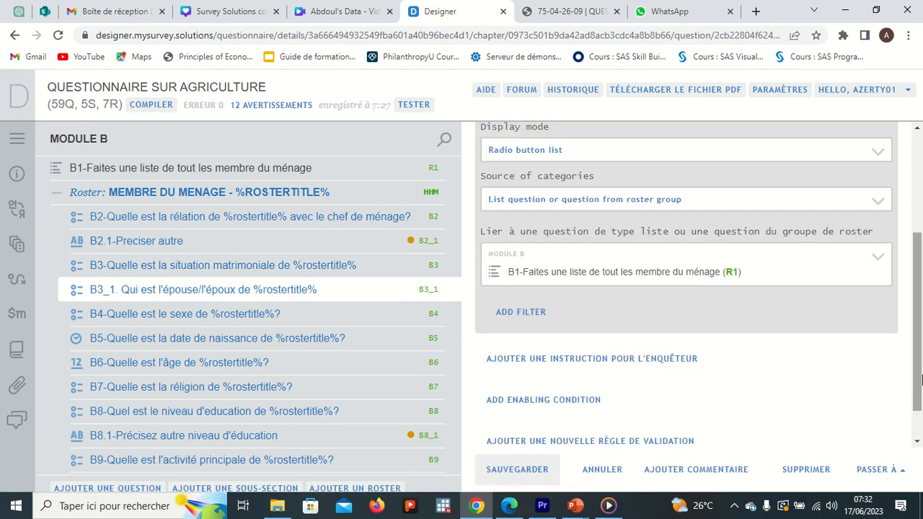
{"action": "left_click", "coordinate": [542, 400]}
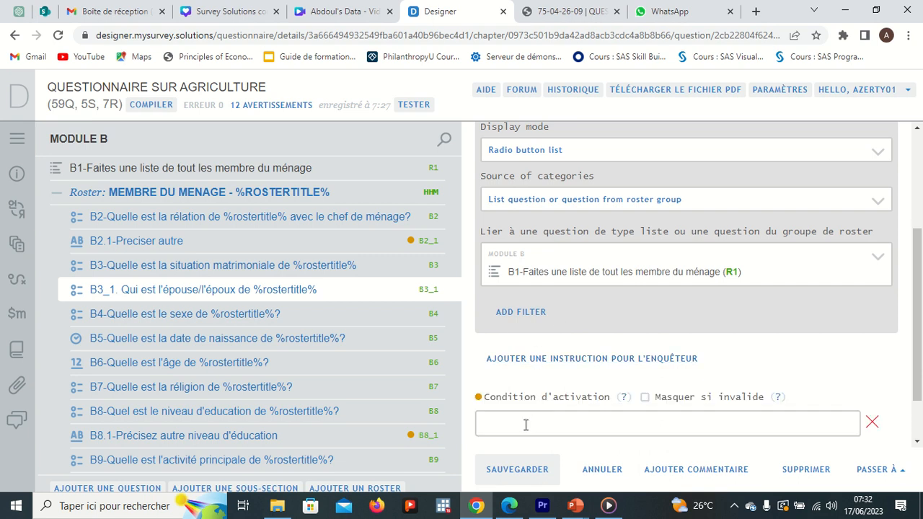
{"action": "left_click", "coordinate": [525, 425]}
{"action": "type", "text": "B"}
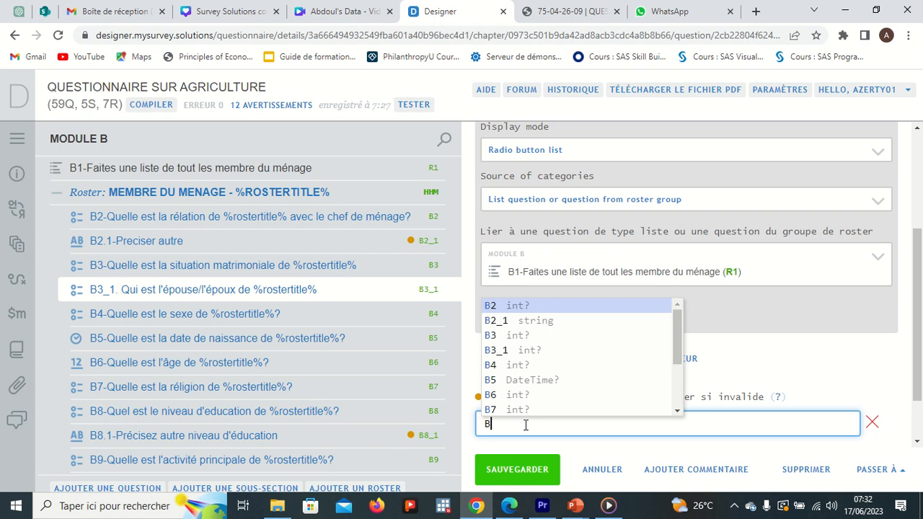
{"action": "type", "text": "3"}
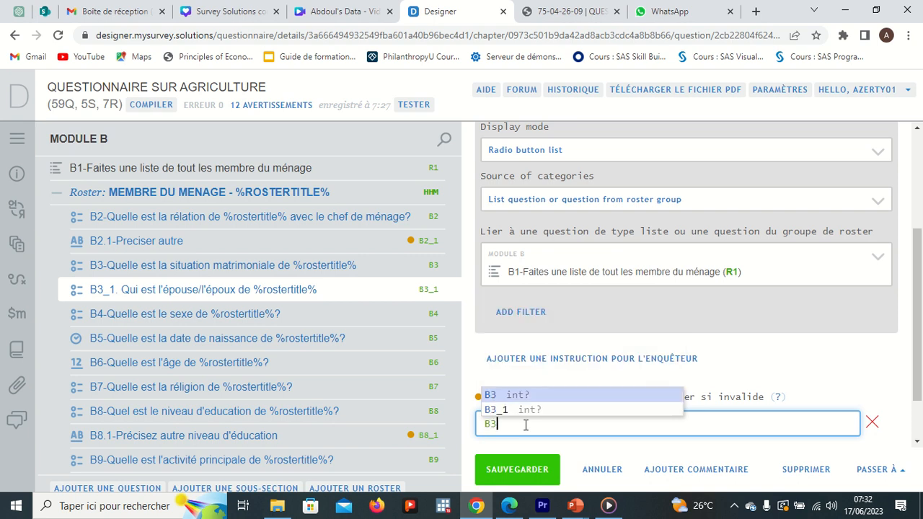
{"action": "type", "text": "==2"}
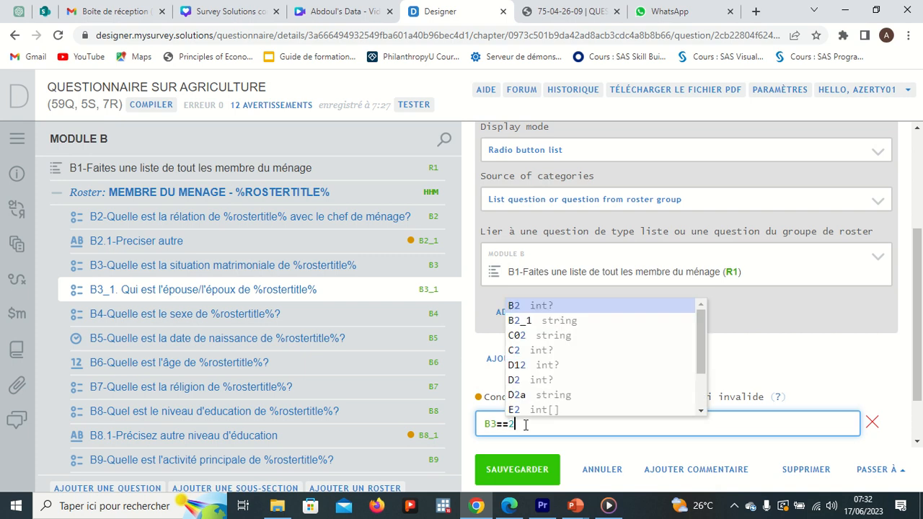
{"action": "left_click", "coordinate": [575, 506]}
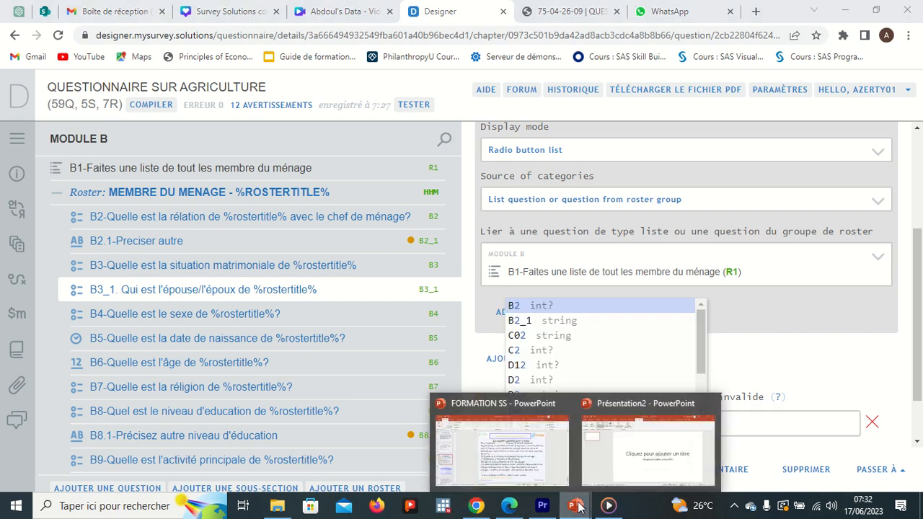
{"action": "mouse_move", "coordinate": [547, 472]}
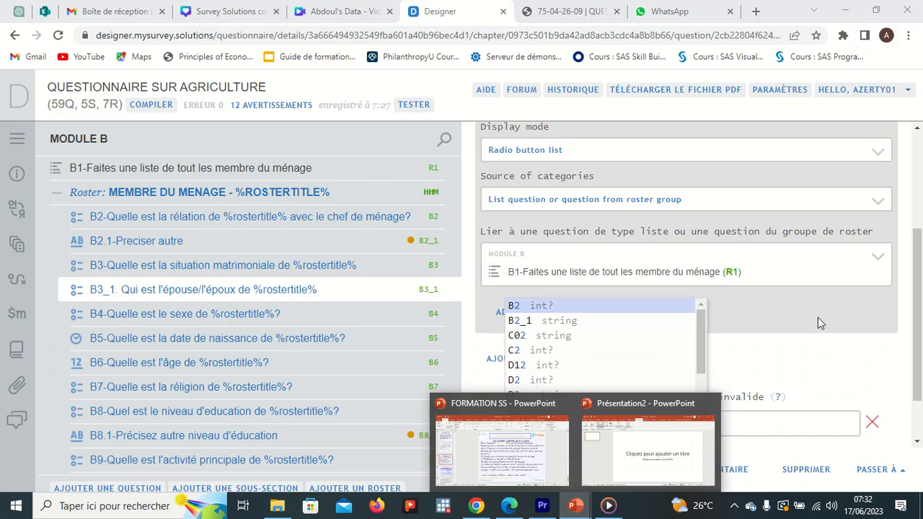
{"action": "left_click", "coordinate": [822, 330]}
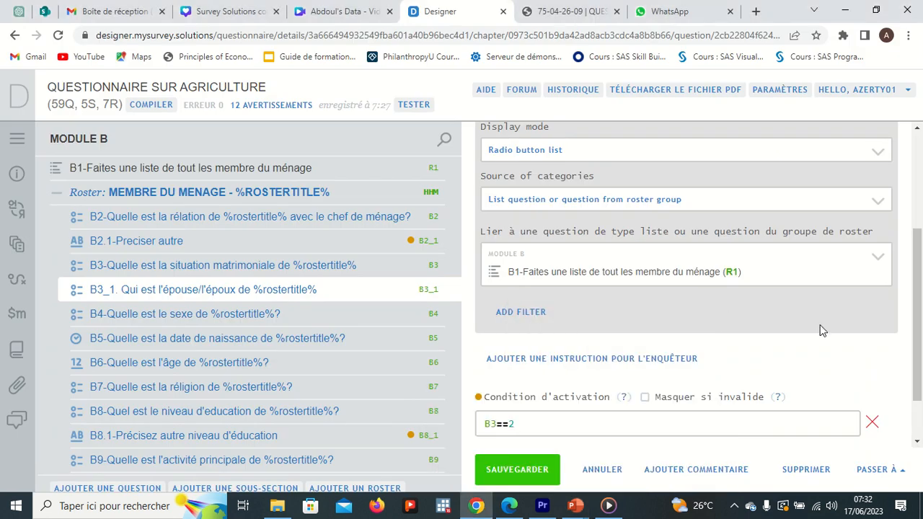
{"action": "left_click", "coordinate": [534, 470]}
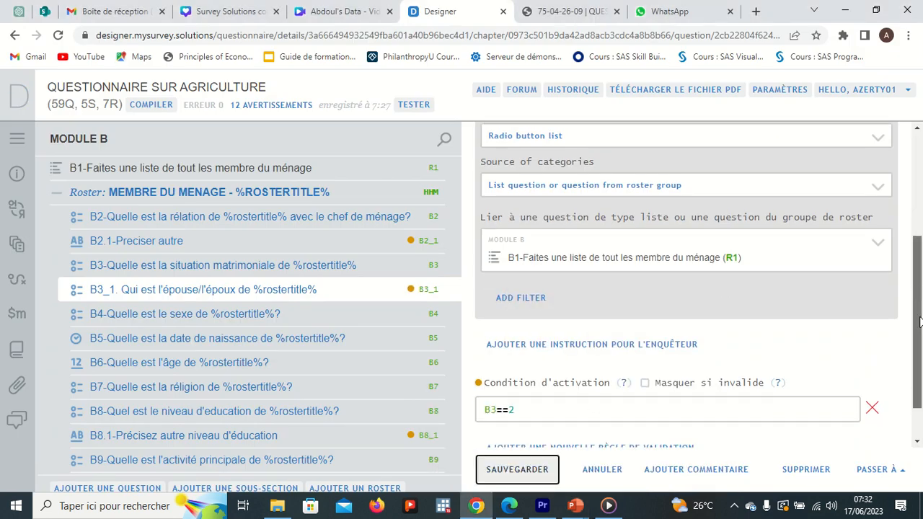
{"action": "scroll", "coordinate": [596, 267], "scroll_direction": "down", "scroll_amount": 1}
{"action": "left_click", "coordinate": [538, 280]}
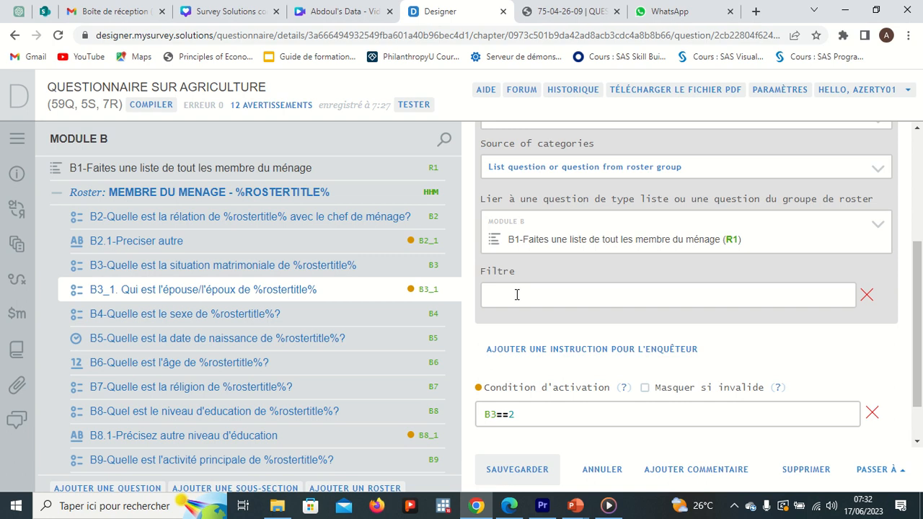
{"action": "left_click", "coordinate": [517, 295]}
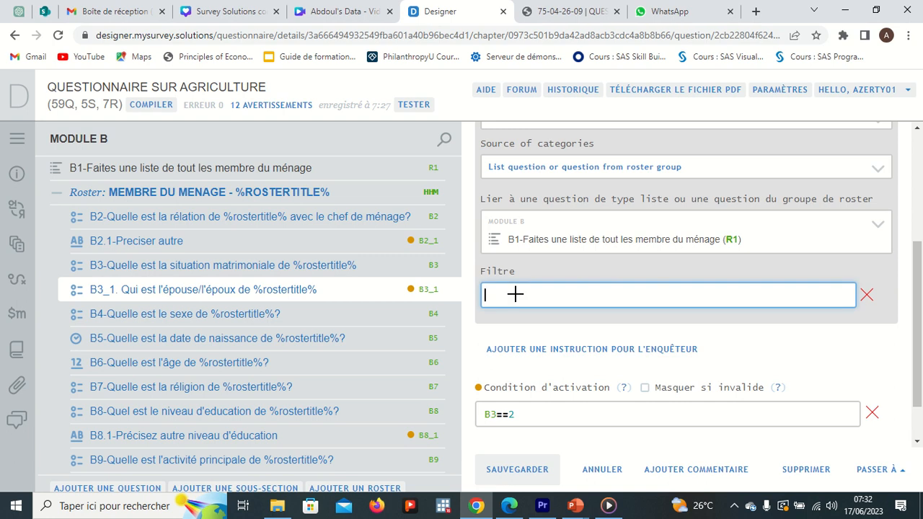
{"action": "type", "text": "@"}
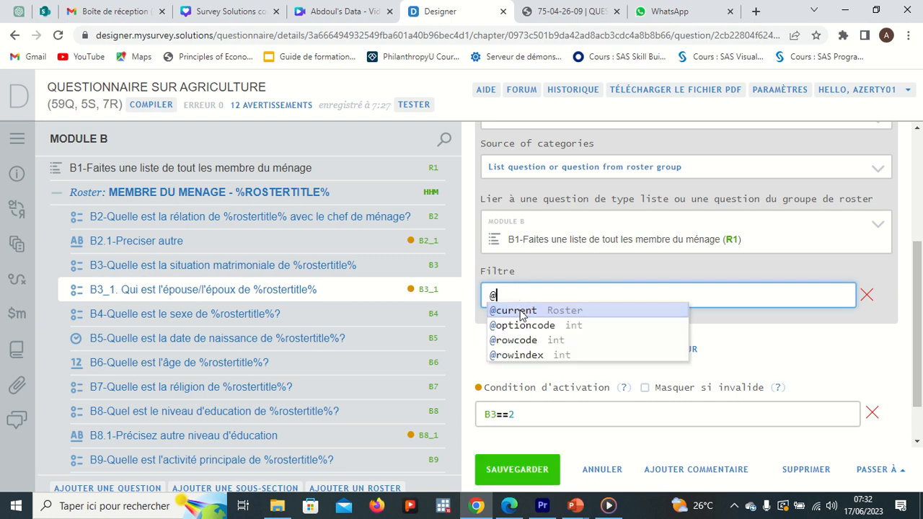
{"action": "left_click", "coordinate": [522, 315]}
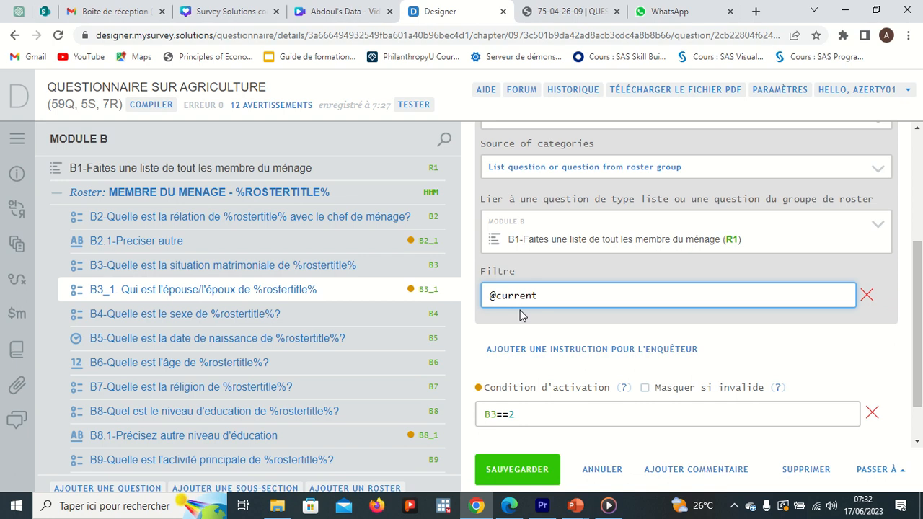
{"action": "left_click", "coordinate": [575, 505]}
{"action": "left_click", "coordinate": [531, 465]}
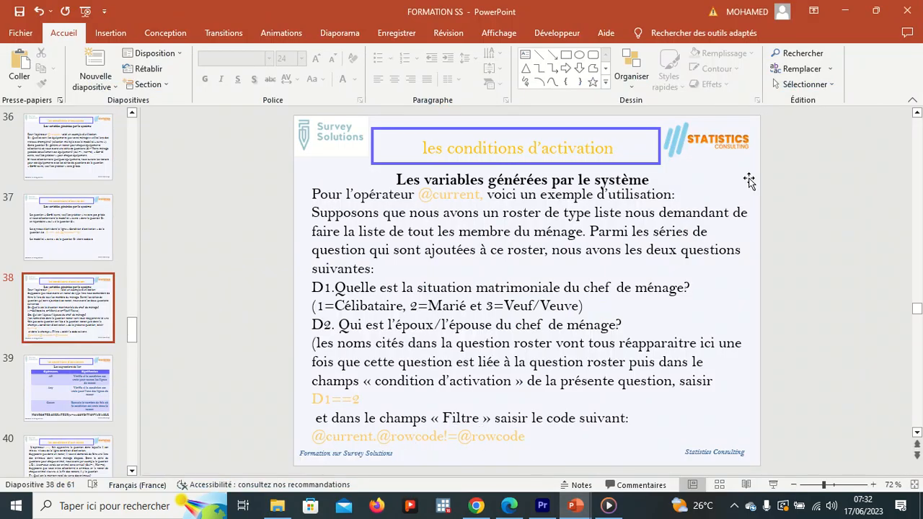
{"action": "left_click", "coordinate": [845, 11]}
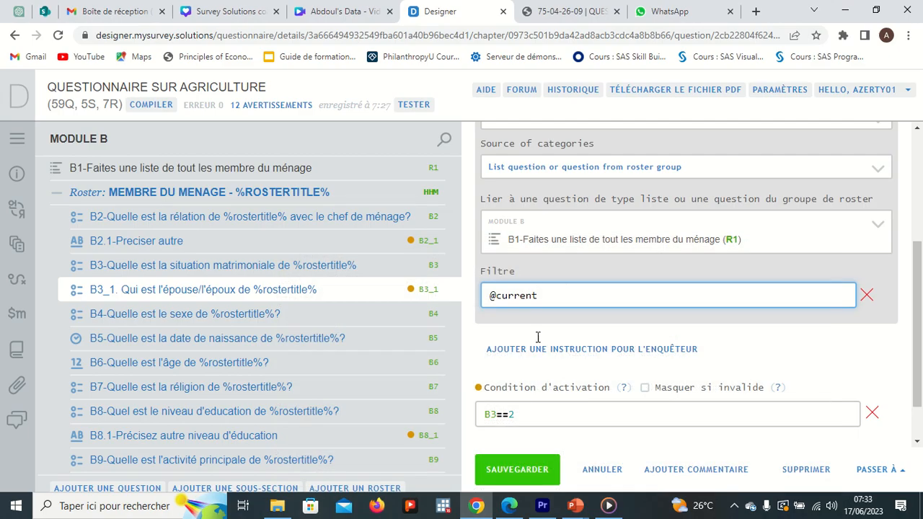
{"action": "left_click", "coordinate": [575, 505]}
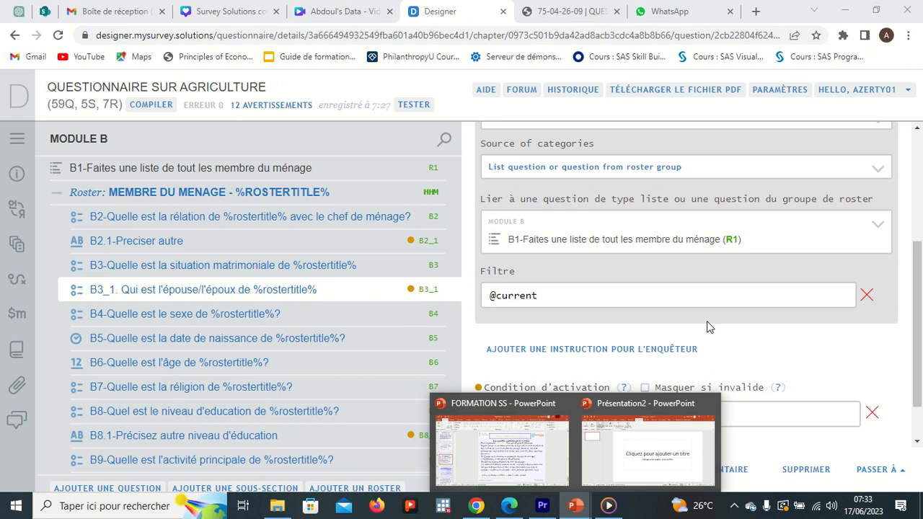
{"action": "left_click", "coordinate": [639, 297]}
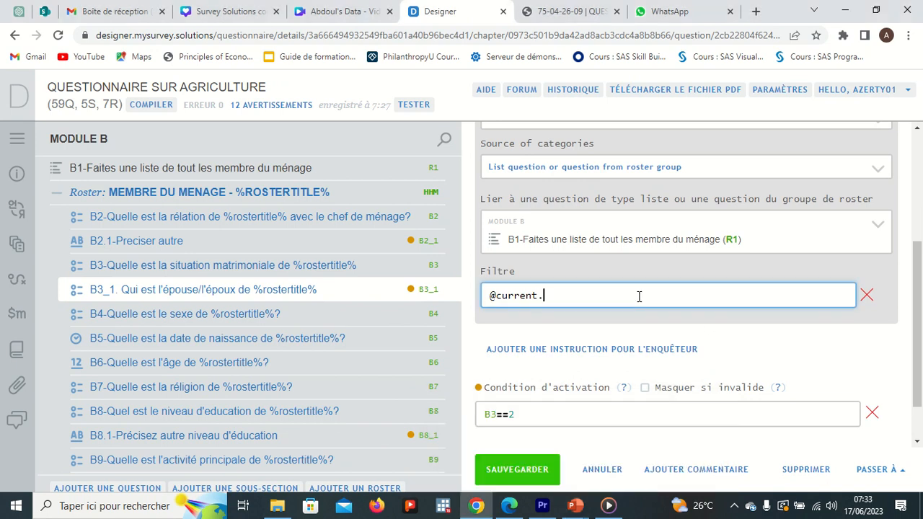
{"action": "type", "text": ".@"}
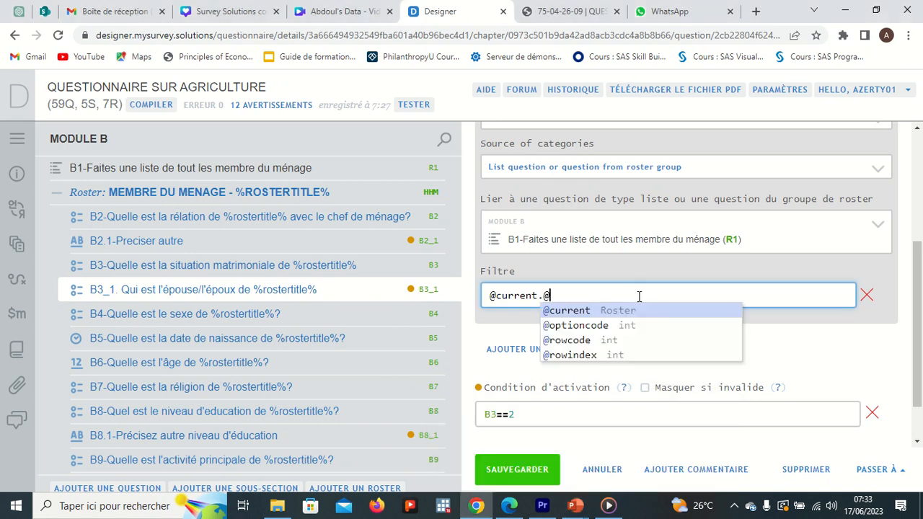
{"action": "left_click", "coordinate": [601, 340]}
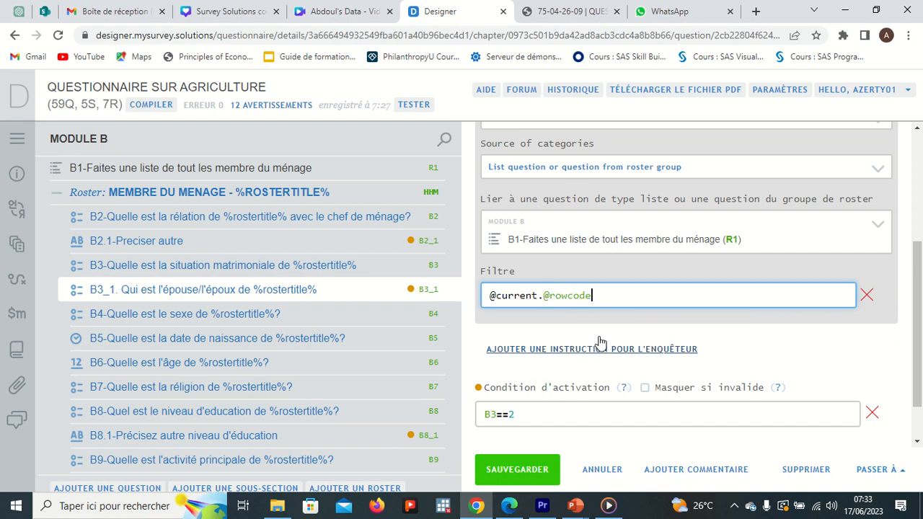
{"action": "type", "text": "$"}
{"action": "type", "text": "="}
{"action": "type", "text": "@"}
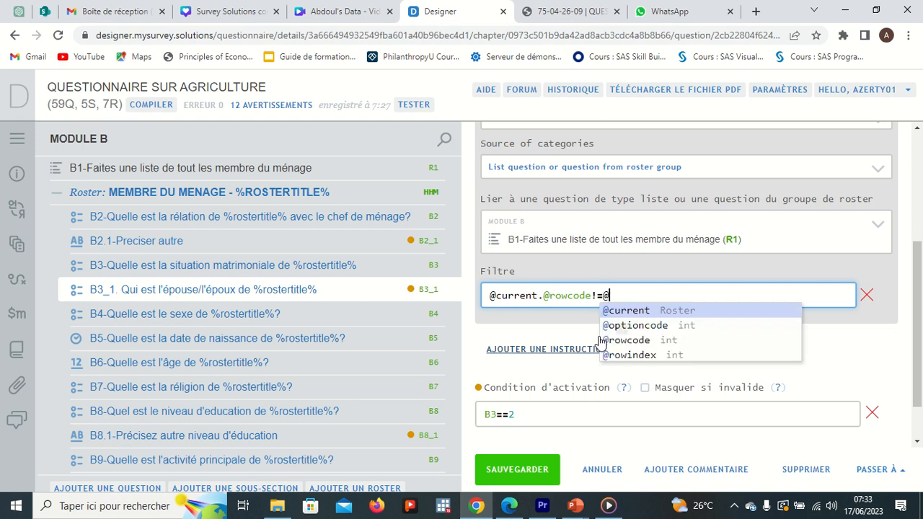
{"action": "left_click", "coordinate": [626, 341]}
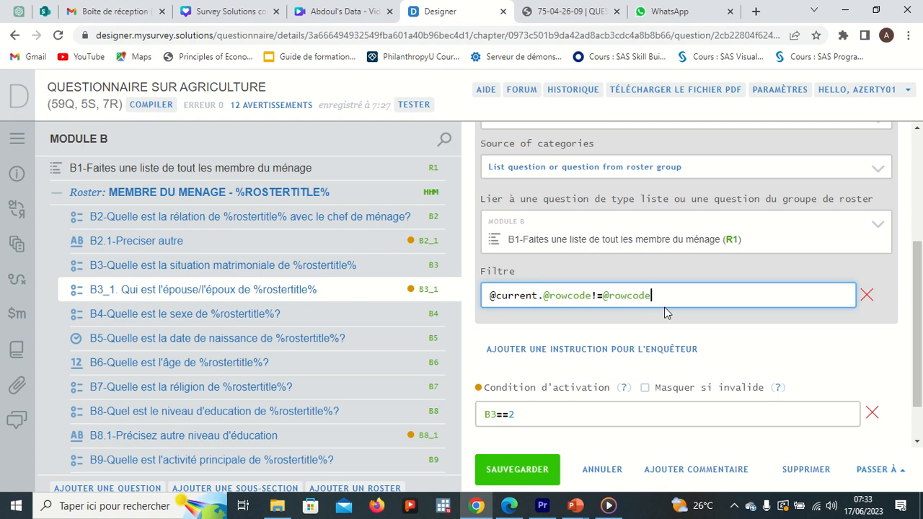
{"action": "left_click", "coordinate": [531, 468]}
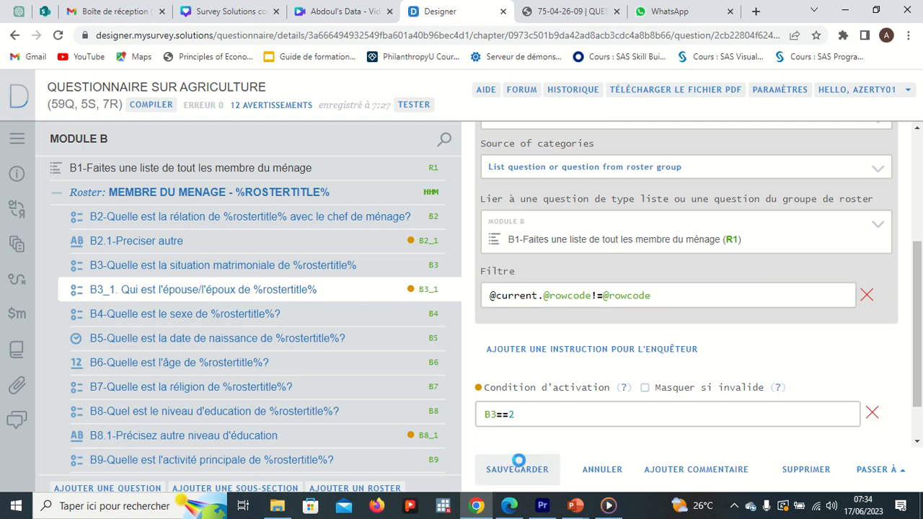
Compile the questionnaire and review the reported error on B3_1 before closing the report
{"action": "left_click", "coordinate": [150, 106]}
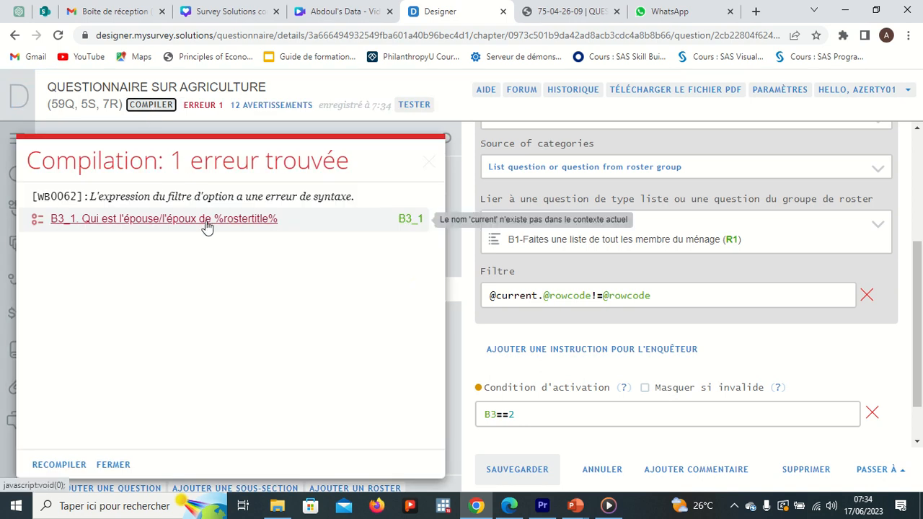
{"action": "left_click", "coordinate": [207, 227]}
{"action": "left_click", "coordinate": [428, 164]}
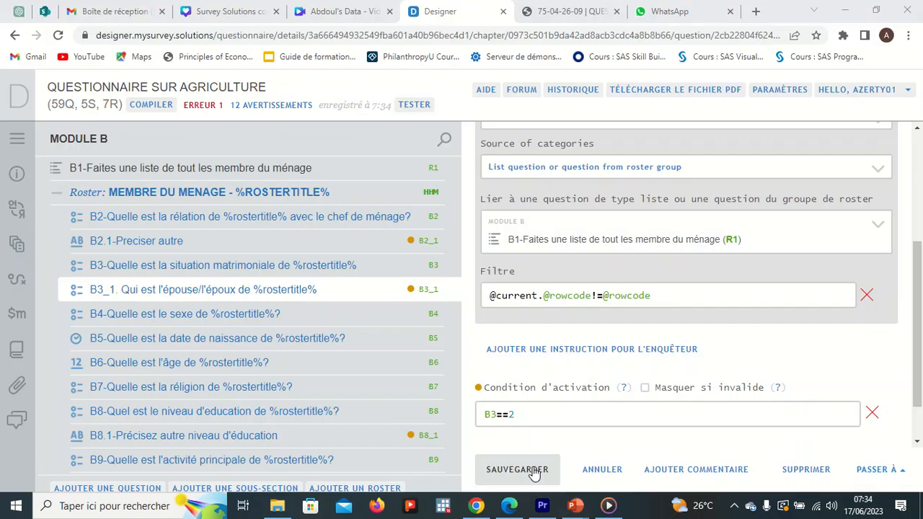
{"action": "key", "text": "alt+Tab"}
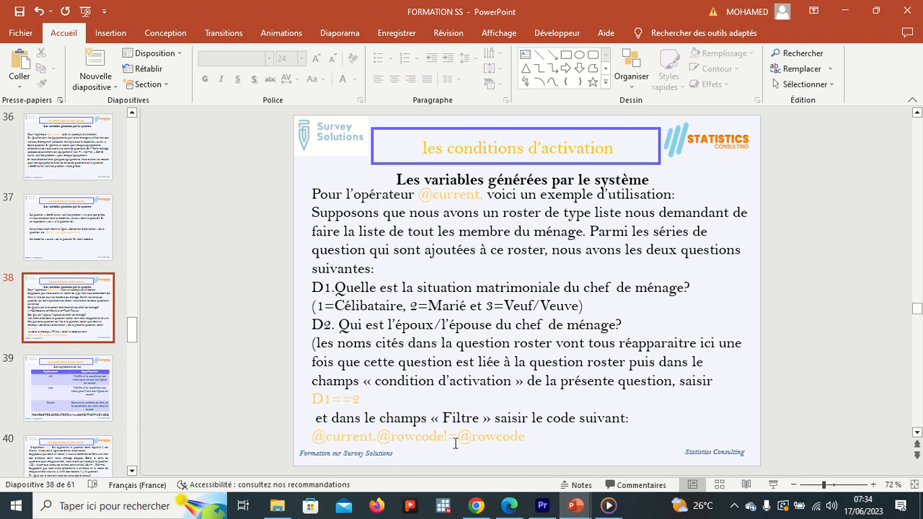
{"action": "left_click", "coordinate": [530, 438]}
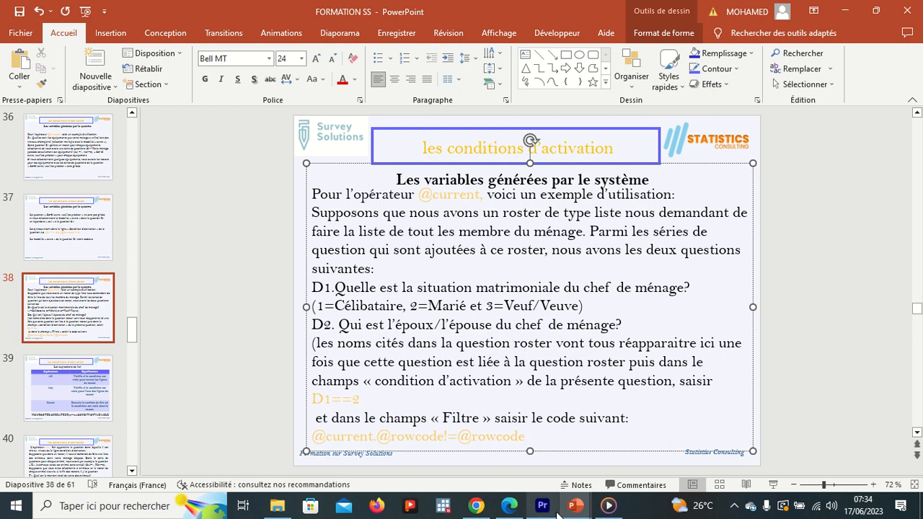
{"action": "left_click", "coordinate": [478, 507]}
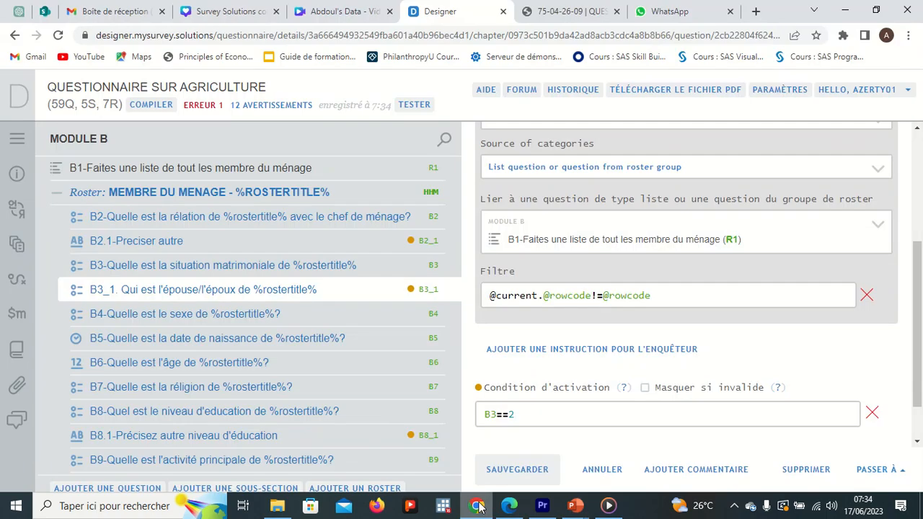
Retype the ! of the filter's not-equal operator and save the B3_1 question again
{"action": "left_click", "coordinate": [597, 296]}
{"action": "key", "text": "BackSpace"}
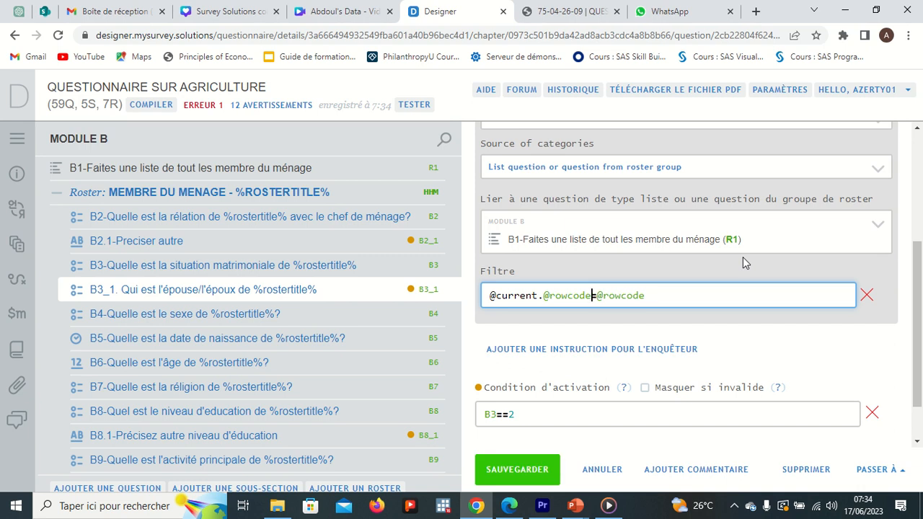
{"action": "type", "text": "!"}
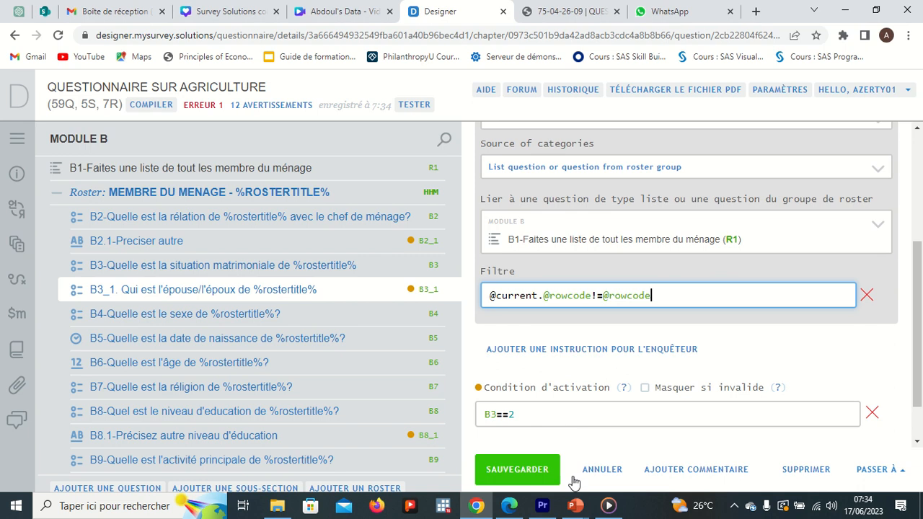
{"action": "mouse_move", "coordinate": [575, 506]}
{"action": "left_click", "coordinate": [517, 451]}
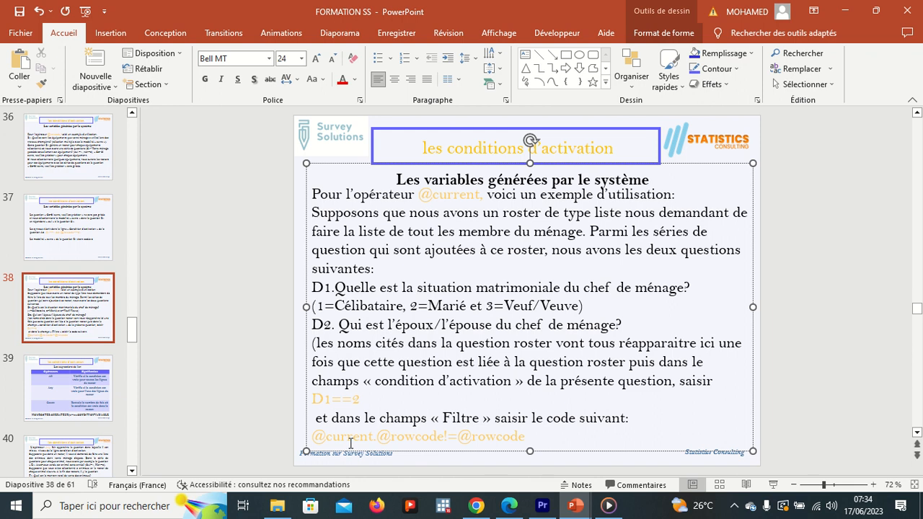
{"action": "key", "text": "alt+Tab"}
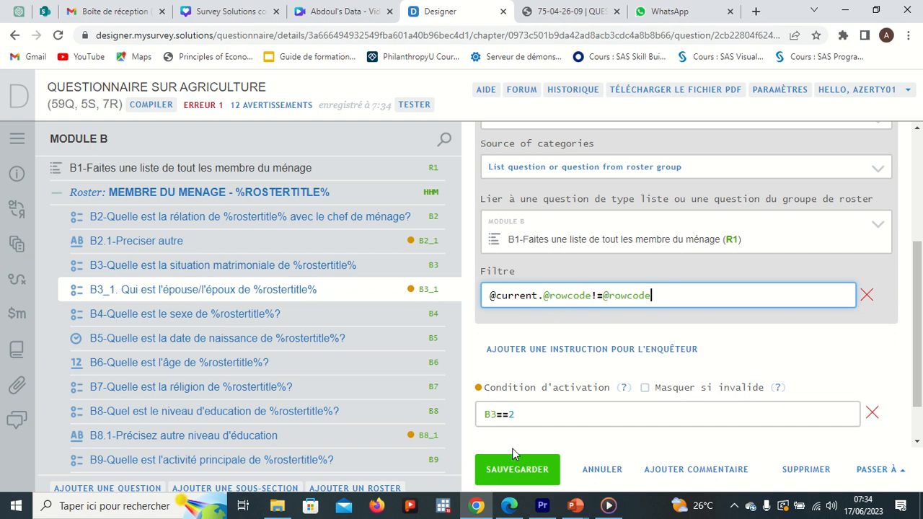
{"action": "left_click", "coordinate": [516, 470]}
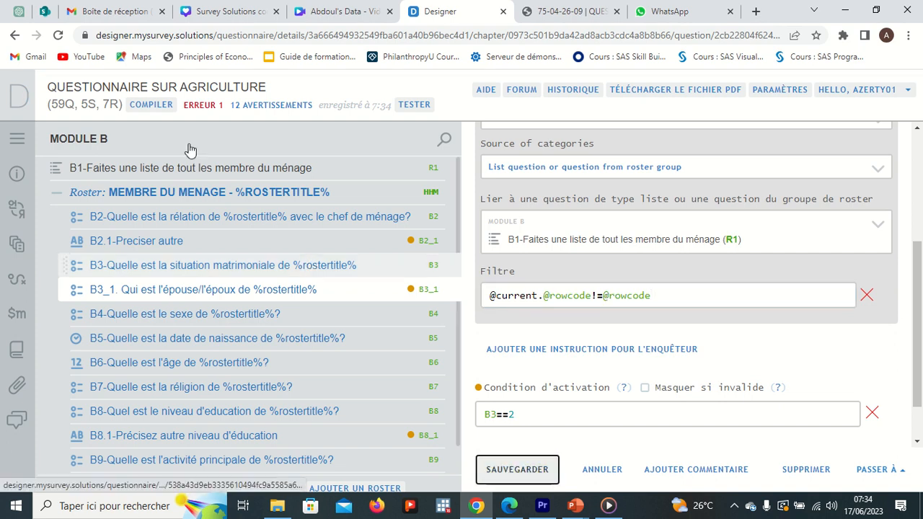
Recompile the questionnaire, save B3_1 once more, and recompile to recheck the filter error
{"action": "left_click", "coordinate": [151, 107]}
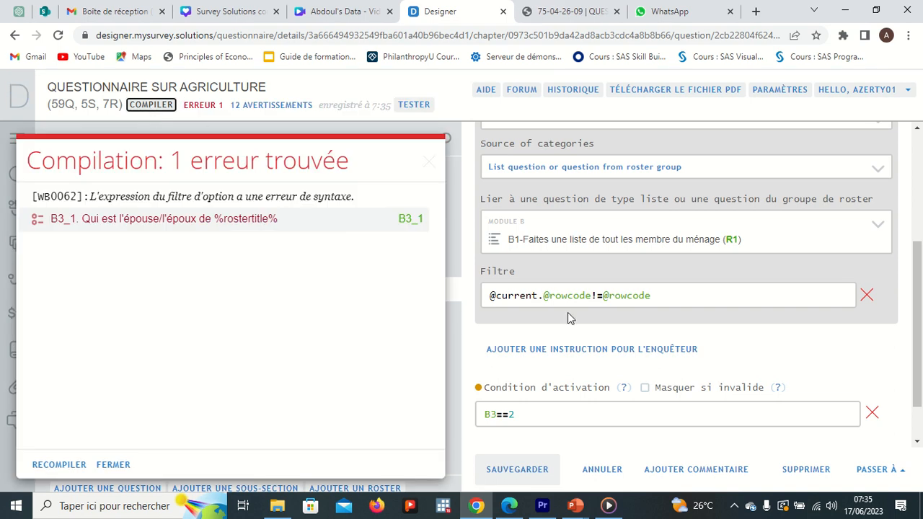
{"action": "mouse_move", "coordinate": [417, 6]}
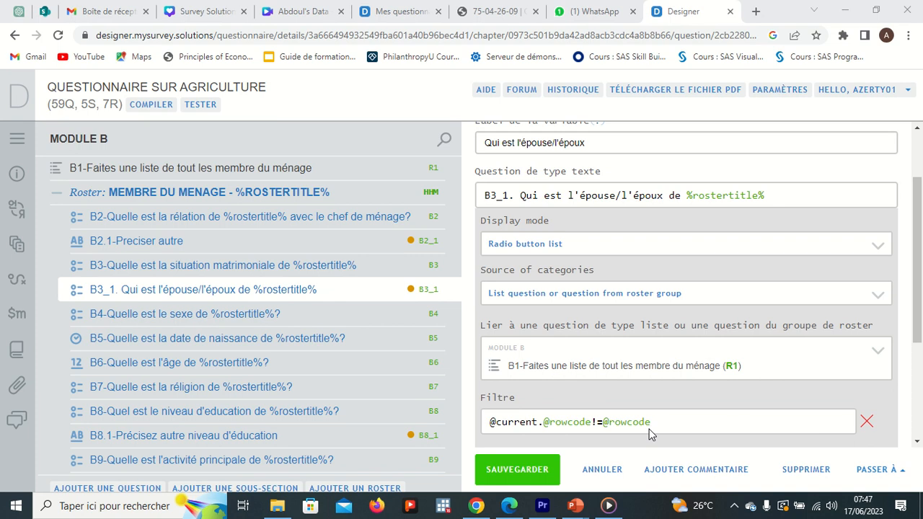
{"action": "left_click", "coordinate": [663, 422]}
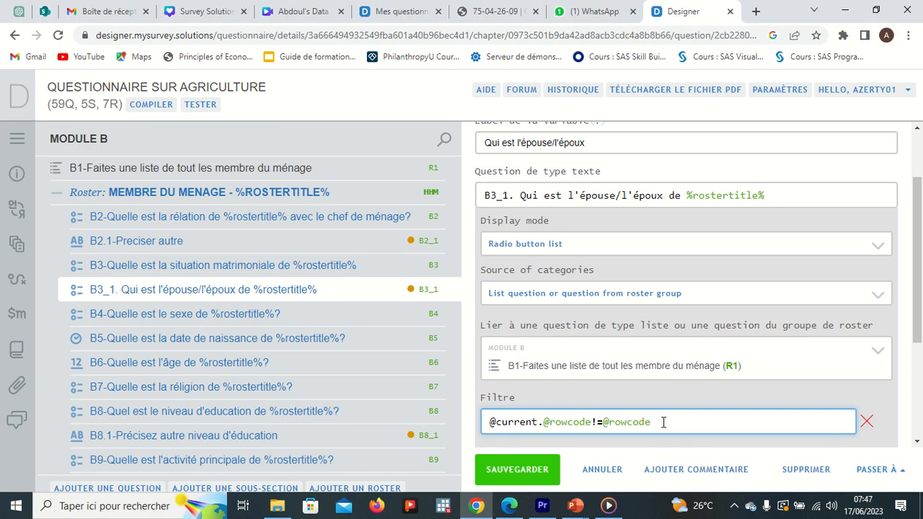
{"action": "left_click", "coordinate": [531, 467]}
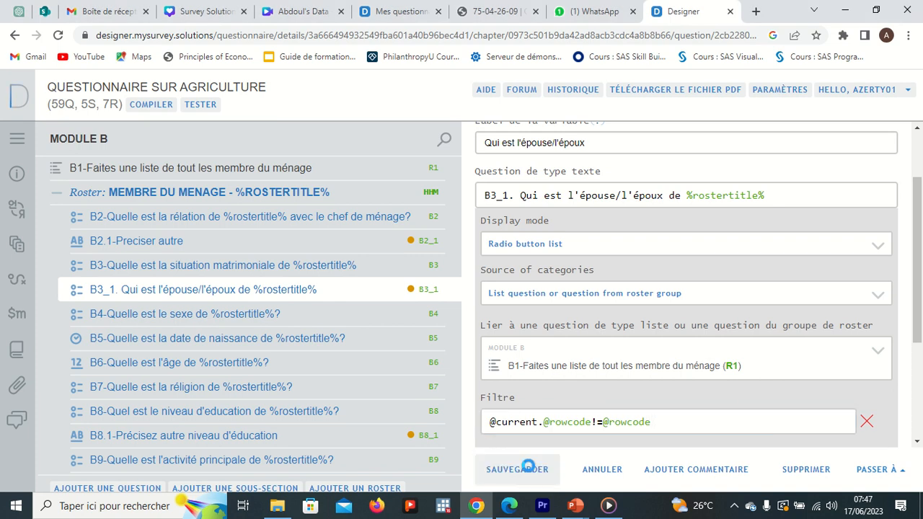
{"action": "left_click", "coordinate": [159, 105]}
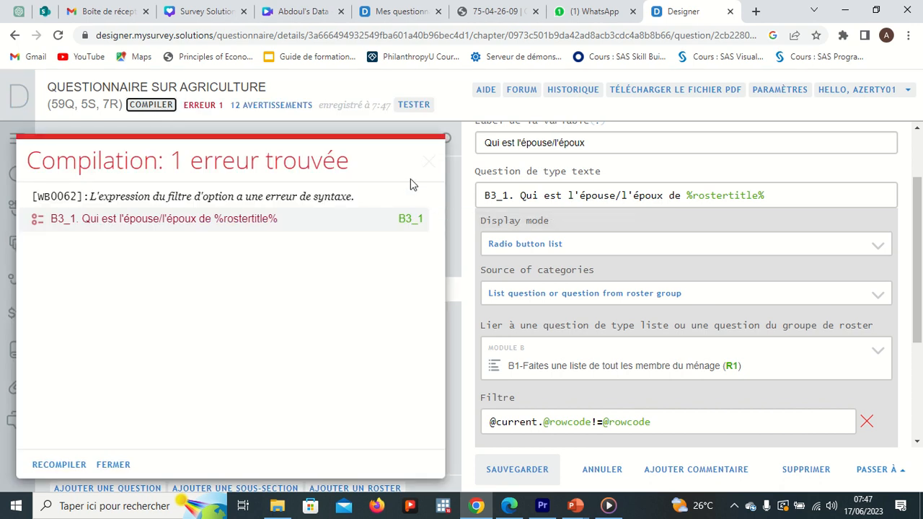
{"action": "left_click", "coordinate": [428, 160]}
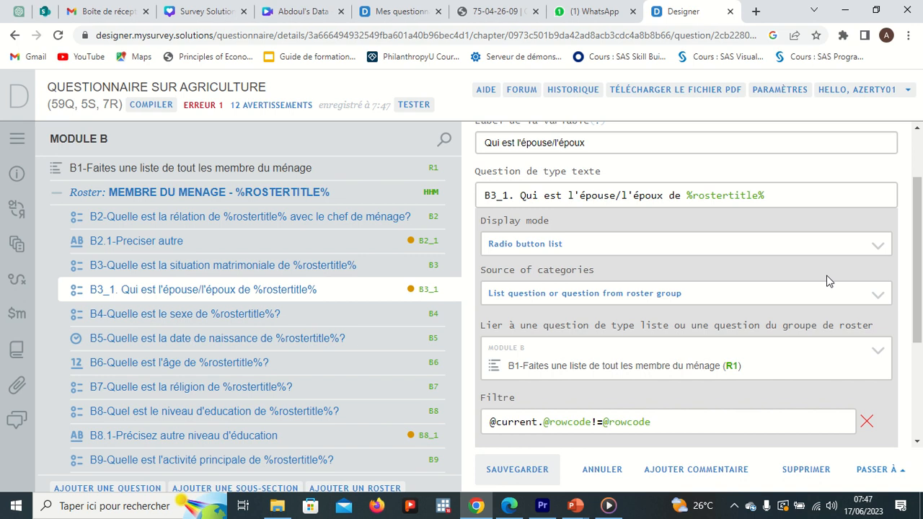
Link B3_1 to the Roster MEMBRE DU MENAGE - %rostertitle% group instead of the B1 list and save
{"action": "left_click_drag", "start_coordinate": [919, 278], "coordinate": [902, 225]}
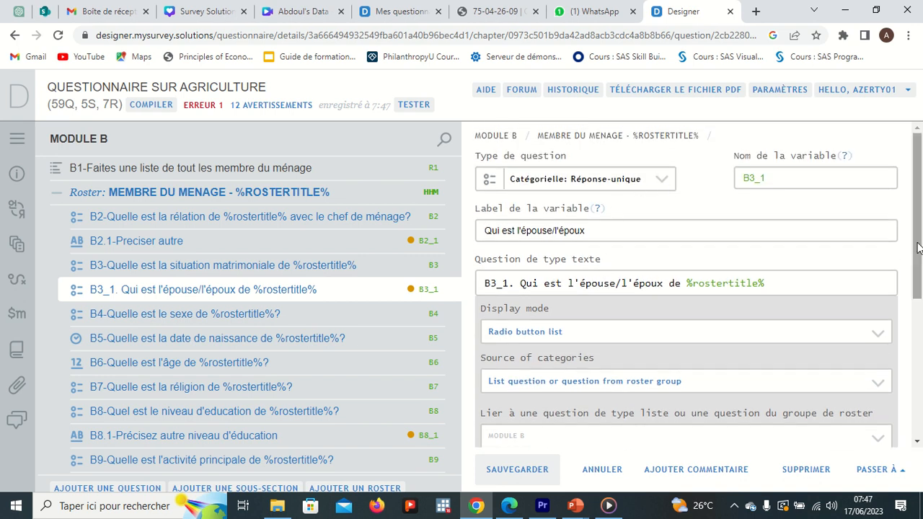
{"action": "left_click_drag", "start_coordinate": [919, 252], "coordinate": [919, 318]}
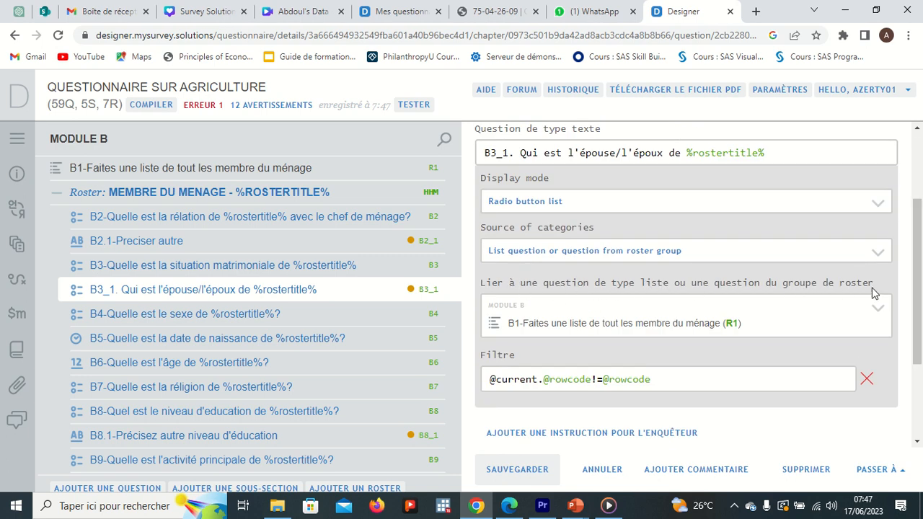
{"action": "left_click", "coordinate": [561, 326]}
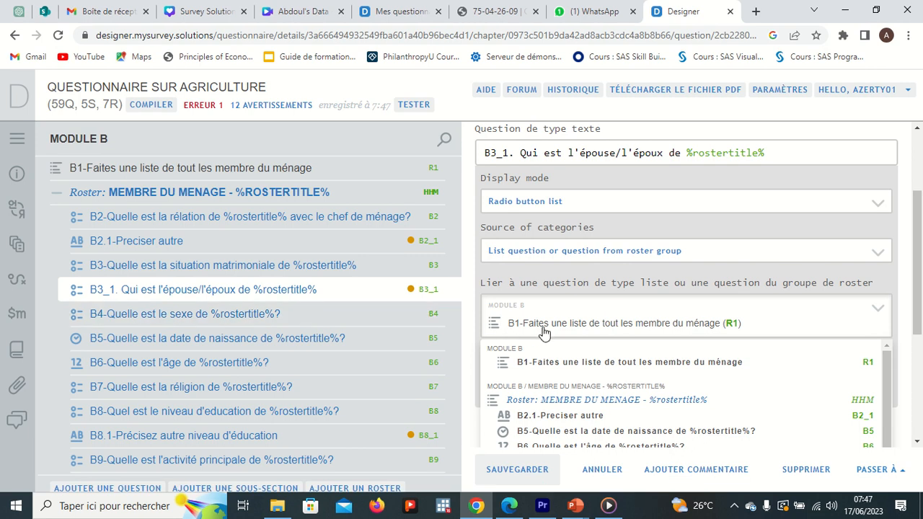
{"action": "left_click", "coordinate": [647, 327]}
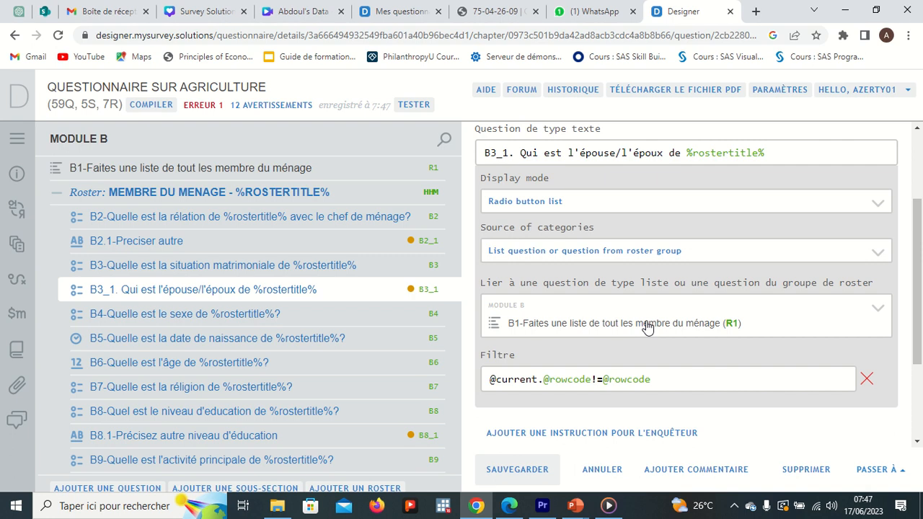
{"action": "left_click", "coordinate": [639, 327]}
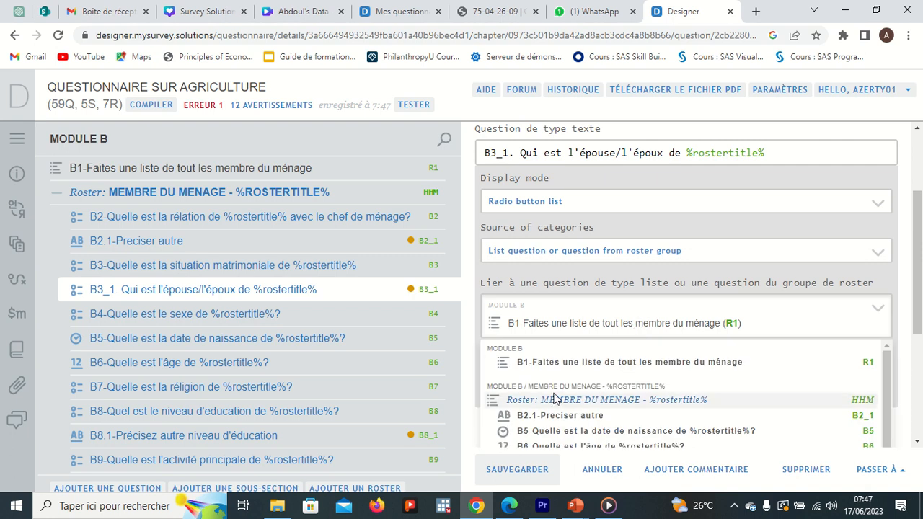
{"action": "left_click", "coordinate": [607, 400]}
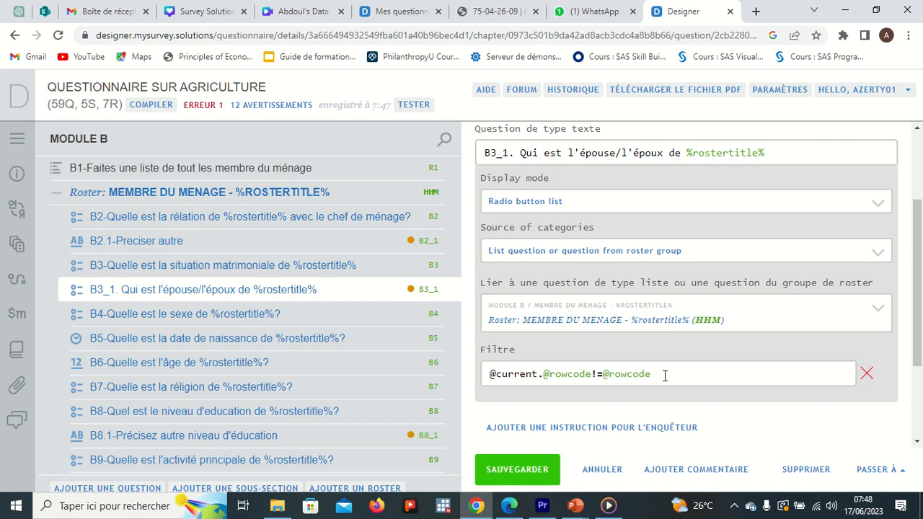
{"action": "left_click", "coordinate": [524, 465]}
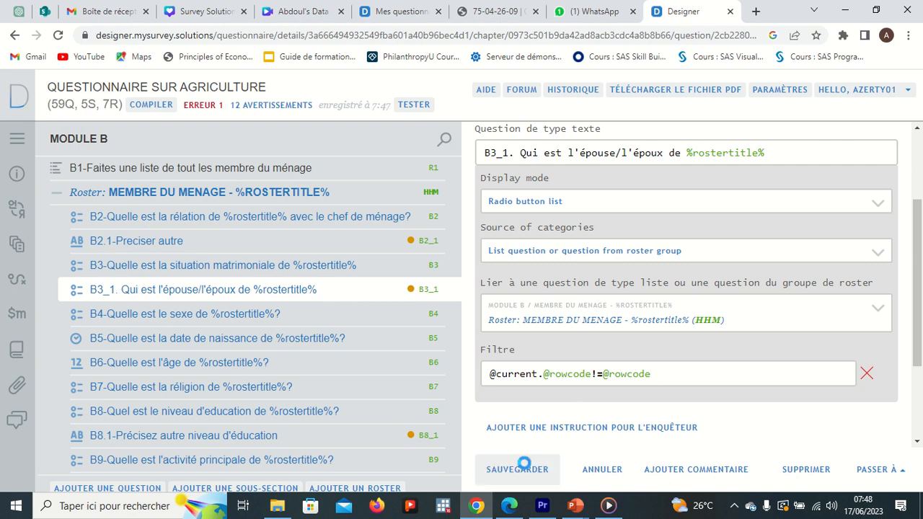
Recompile the questionnaire and open it in the web tester
{"action": "left_click", "coordinate": [164, 106]}
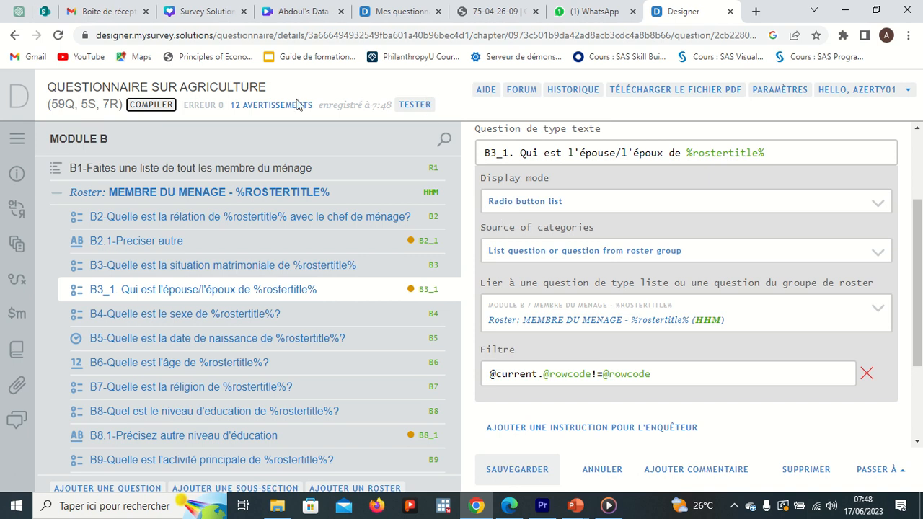
{"action": "left_click", "coordinate": [404, 110]}
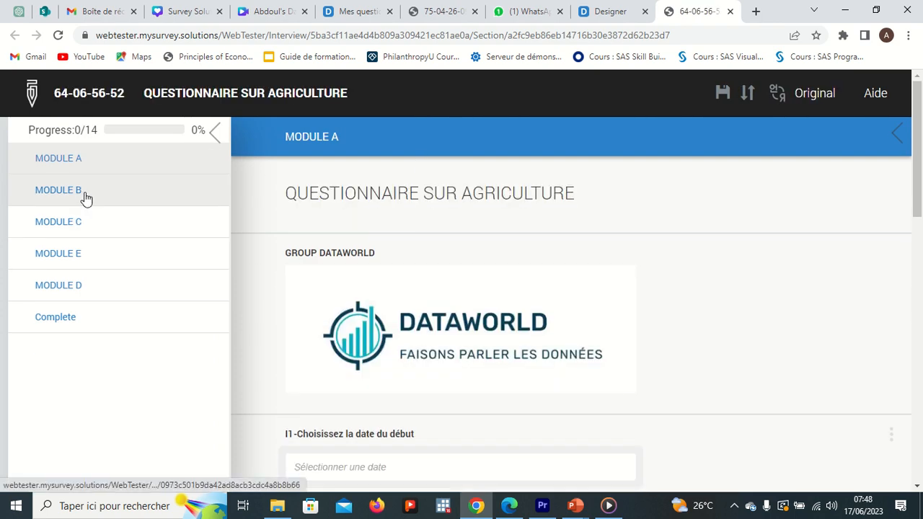
Go to Module B in the tester and enter a first household member's name in the B1 list
{"action": "left_click", "coordinate": [84, 197]}
{"action": "left_click", "coordinate": [328, 215]}
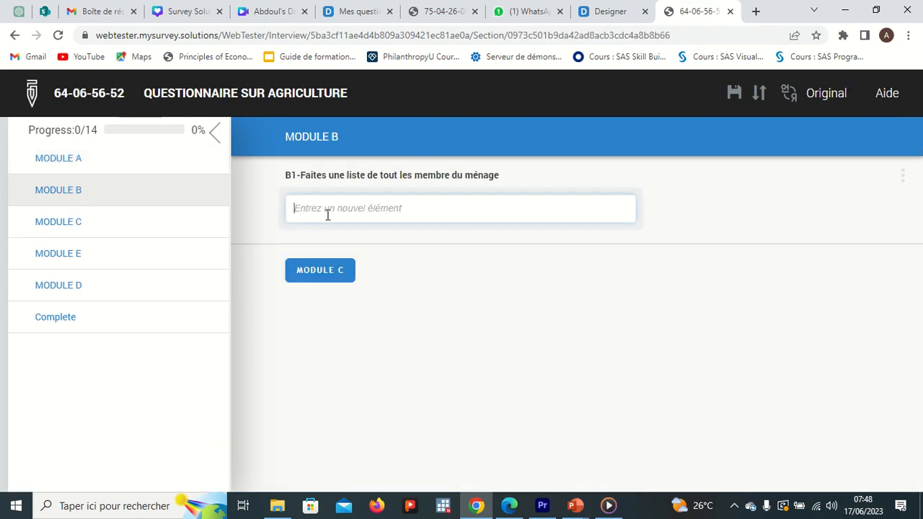
{"action": "type", "text": "mhd"}
{"action": "key", "text": "Return"}
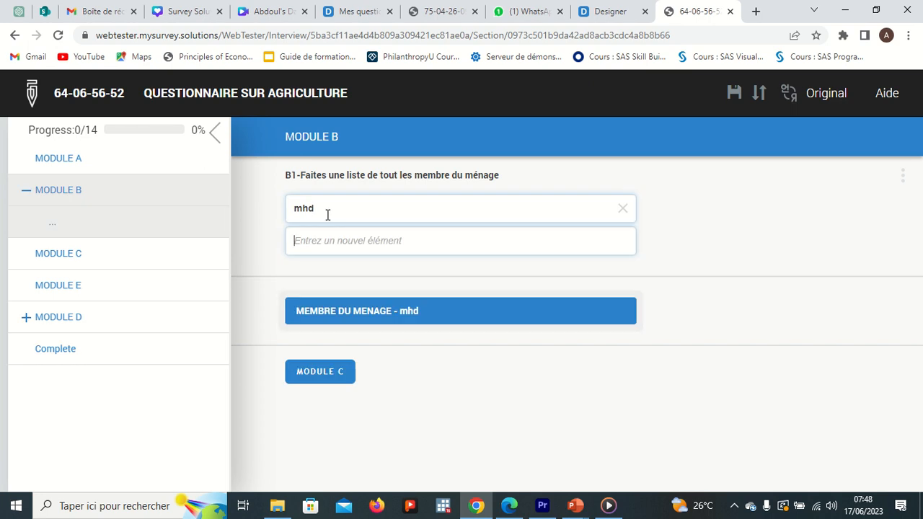
Add two more household members' names to the B1 list
{"action": "type", "text": "fadel"}
{"action": "key", "text": "Return"}
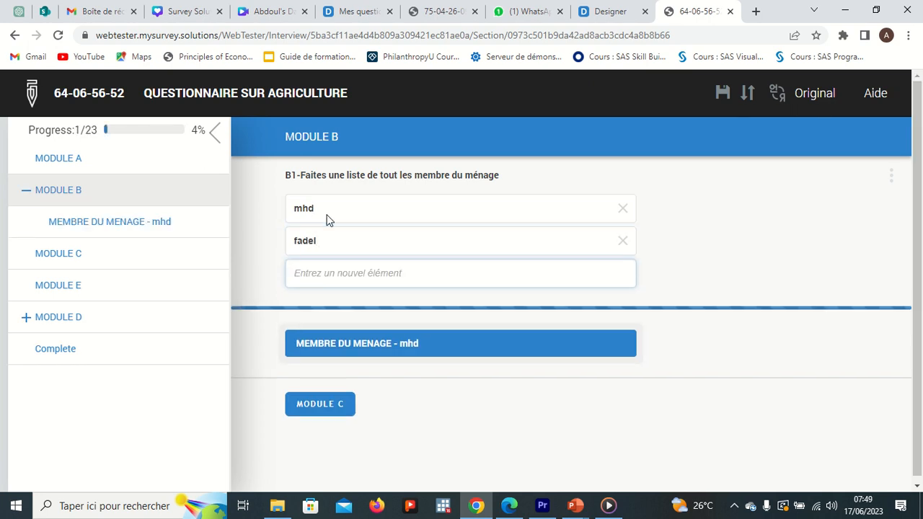
{"action": "type", "text": "ramla"}
{"action": "key", "text": "Return"}
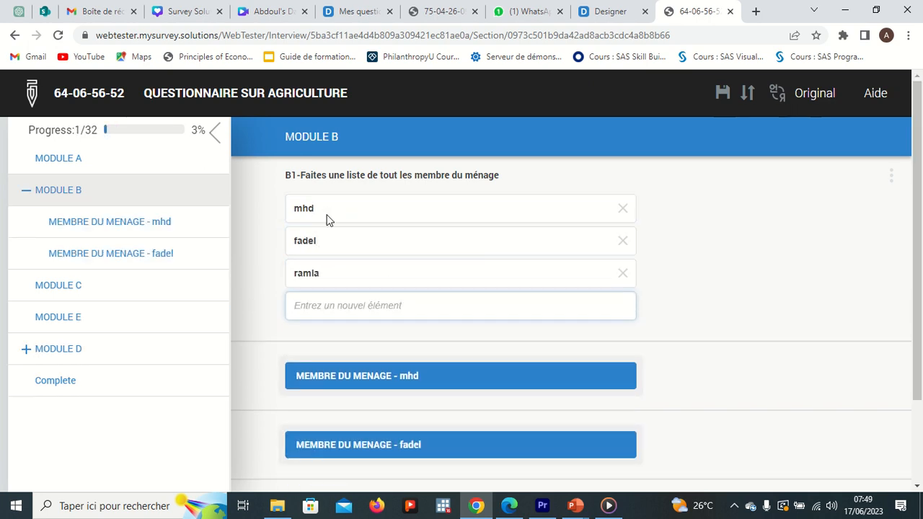
Open the first member's roster and set the B3 marital status to Marié(e) after trying the other options
{"action": "left_click", "coordinate": [397, 377]}
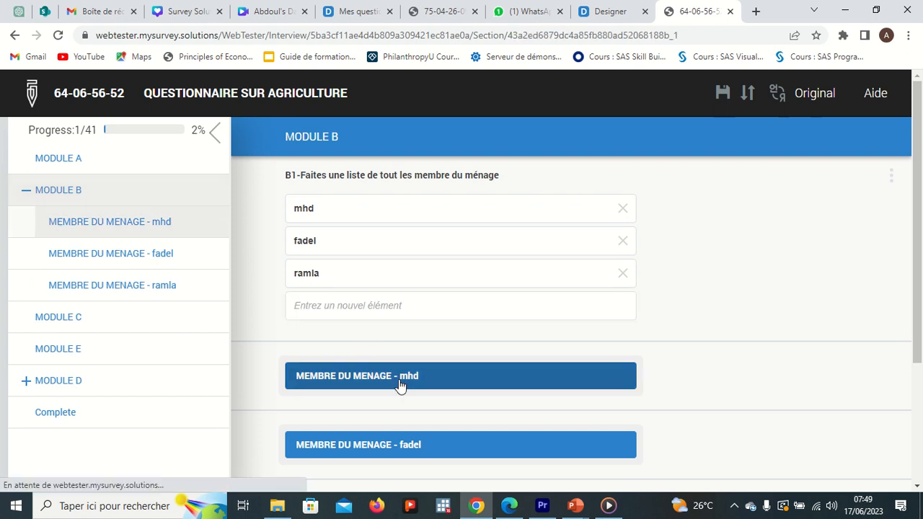
{"action": "left_click_drag", "start_coordinate": [919, 169], "coordinate": [921, 257]}
{"action": "left_click", "coordinate": [393, 230]}
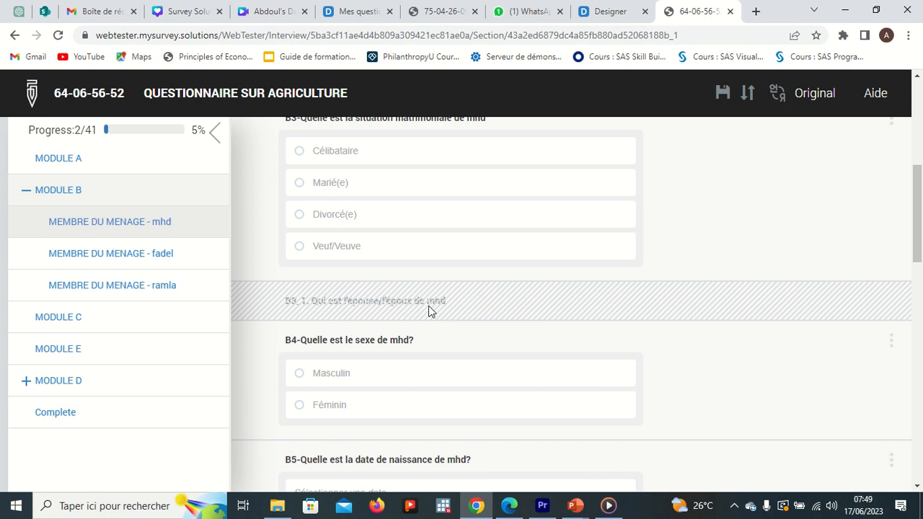
{"action": "left_click", "coordinate": [315, 153]}
{"action": "left_click", "coordinate": [335, 220]}
{"action": "left_click", "coordinate": [340, 249]}
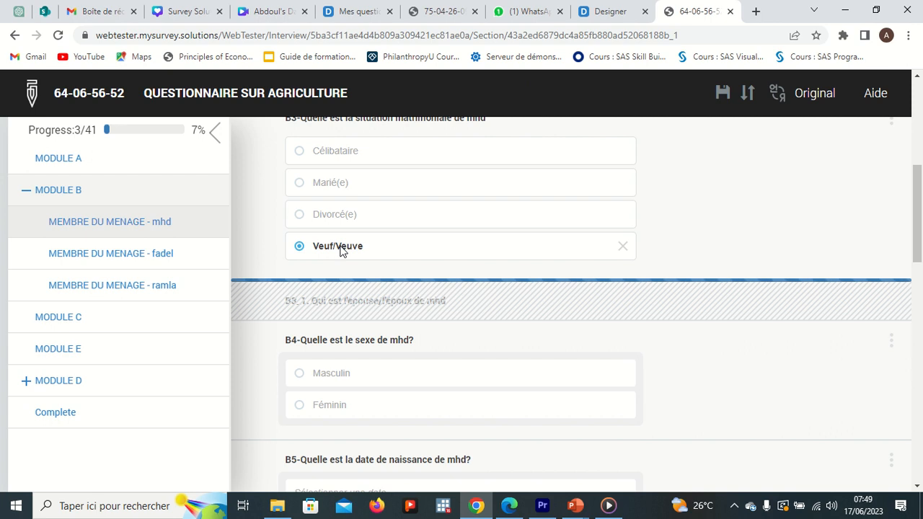
{"action": "left_click", "coordinate": [336, 186]}
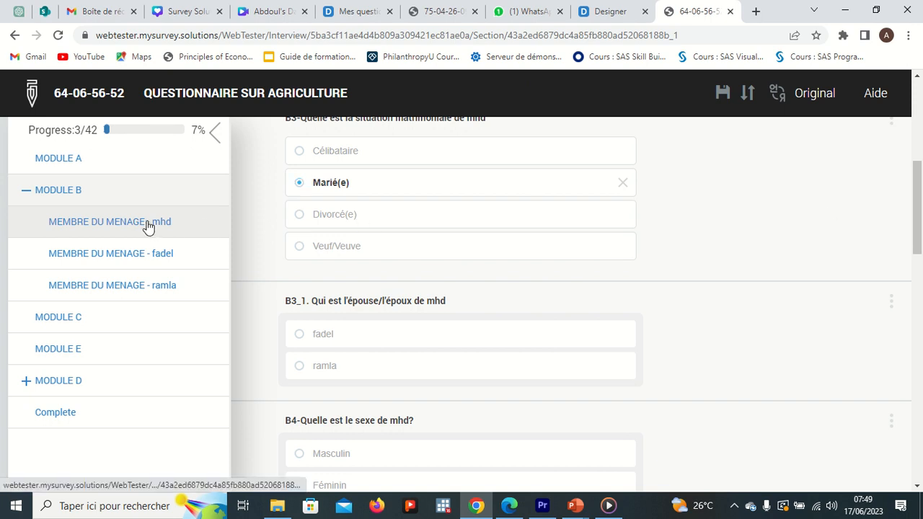
Return to Module B, open the second member's roster and set the B2 relation to Femme du Chef de ménage
{"action": "left_click", "coordinate": [95, 192]}
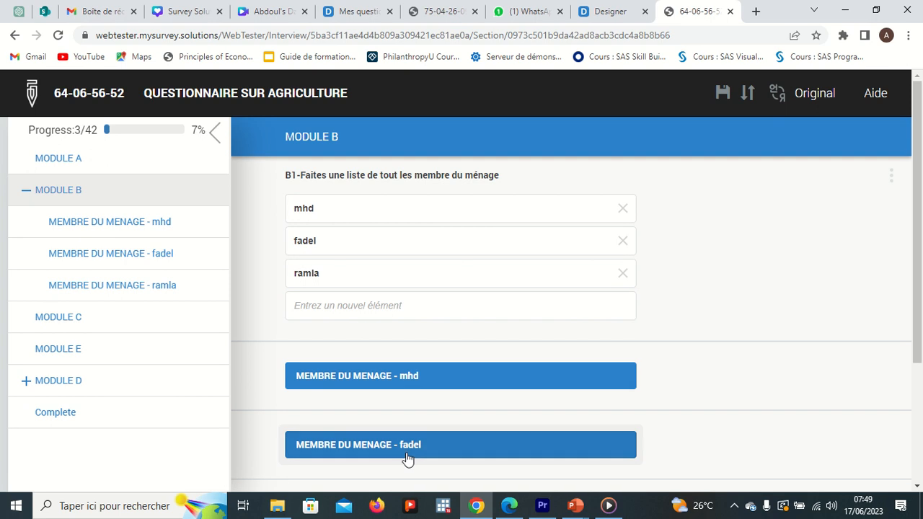
{"action": "left_click", "coordinate": [408, 449]}
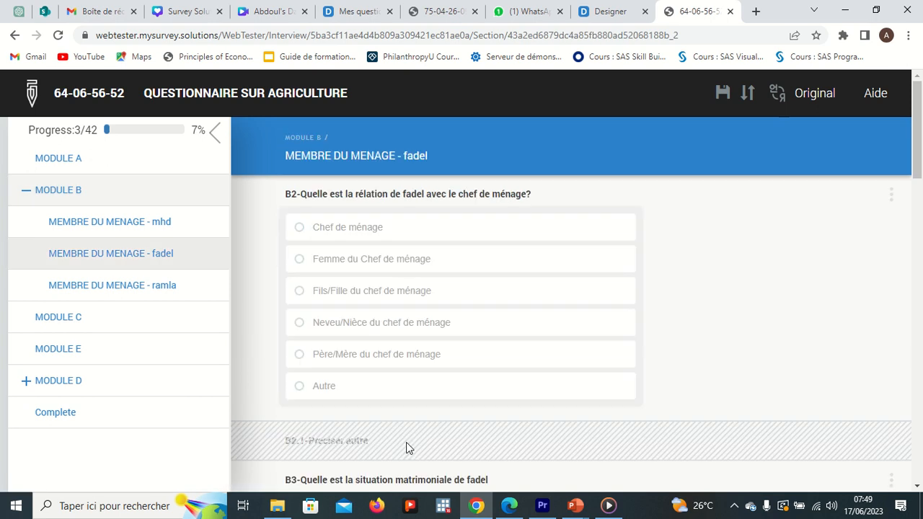
{"action": "left_click", "coordinate": [364, 231]}
{"action": "left_click", "coordinate": [372, 267]}
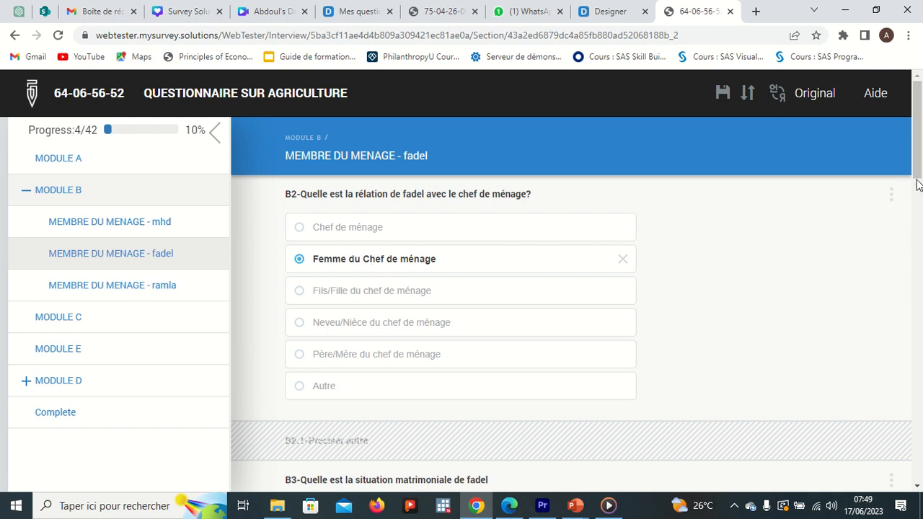
Set the second member's marital status to Marié(e) and pick the first member as spouse in B3_1
{"action": "scroll", "coordinate": [563, 258], "scroll_direction": "down", "scroll_amount": 3}
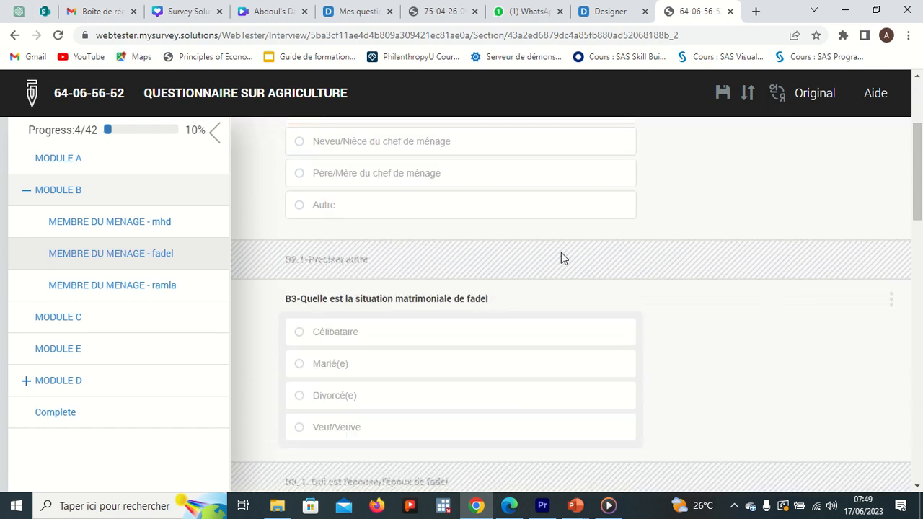
{"action": "left_click", "coordinate": [357, 363]}
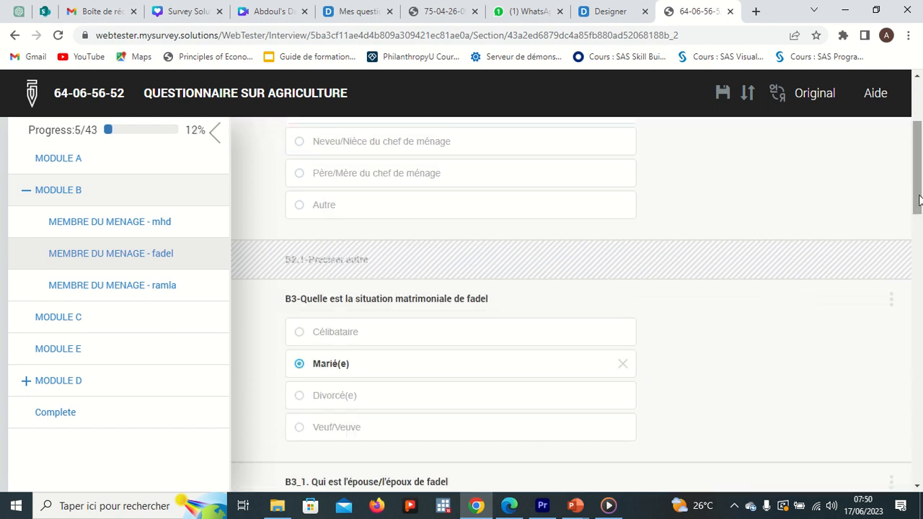
{"action": "scroll", "coordinate": [919, 200], "scroll_direction": "down", "scroll_amount": 3}
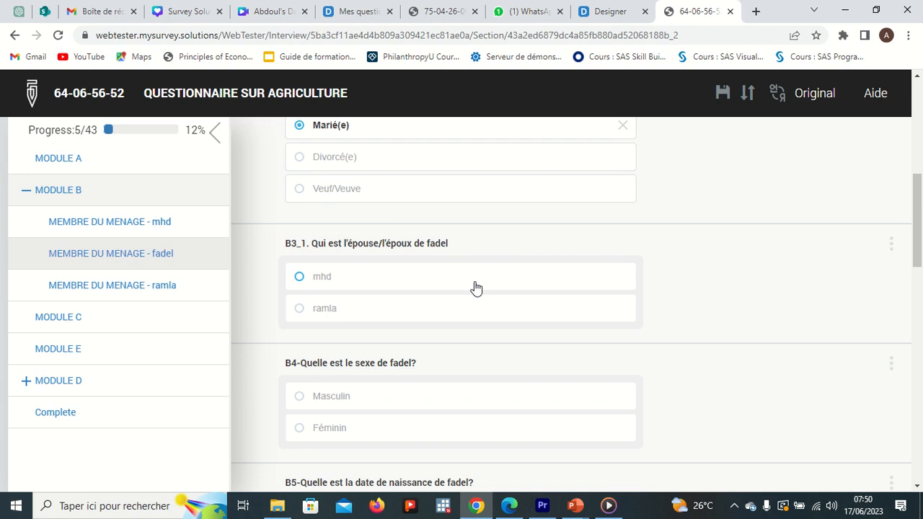
{"action": "left_click", "coordinate": [335, 311]}
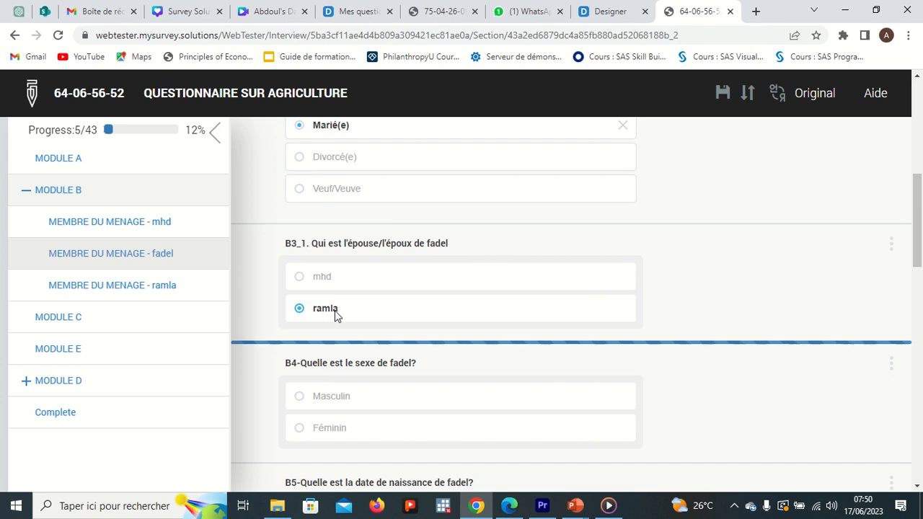
{"action": "left_click", "coordinate": [326, 284]}
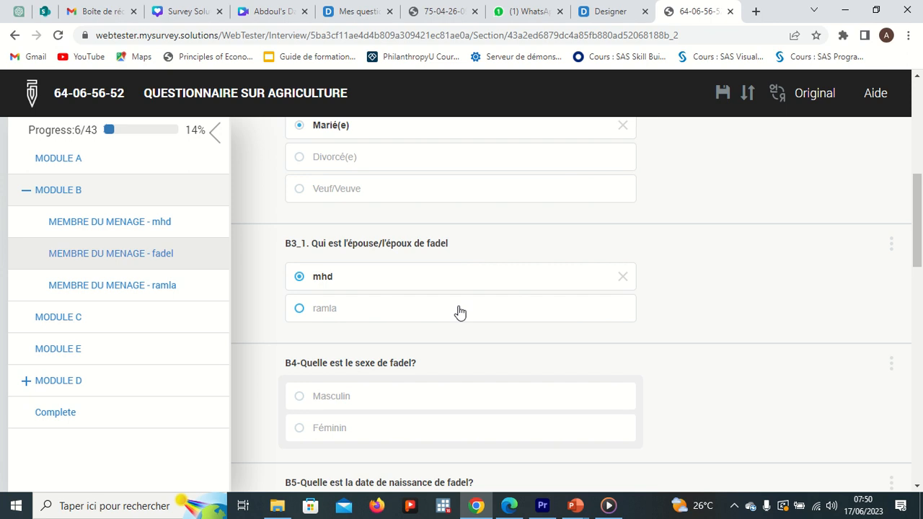
{"action": "left_click", "coordinate": [568, 507]}
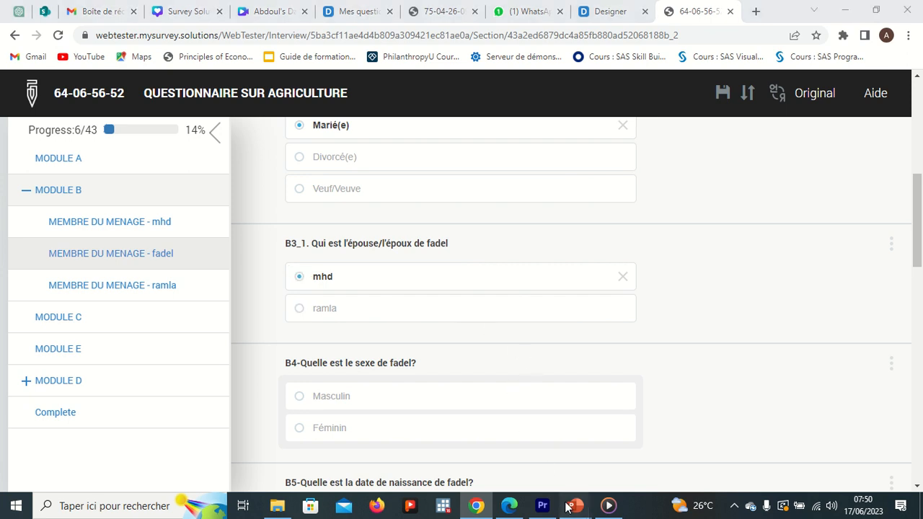
{"action": "left_click", "coordinate": [530, 469]}
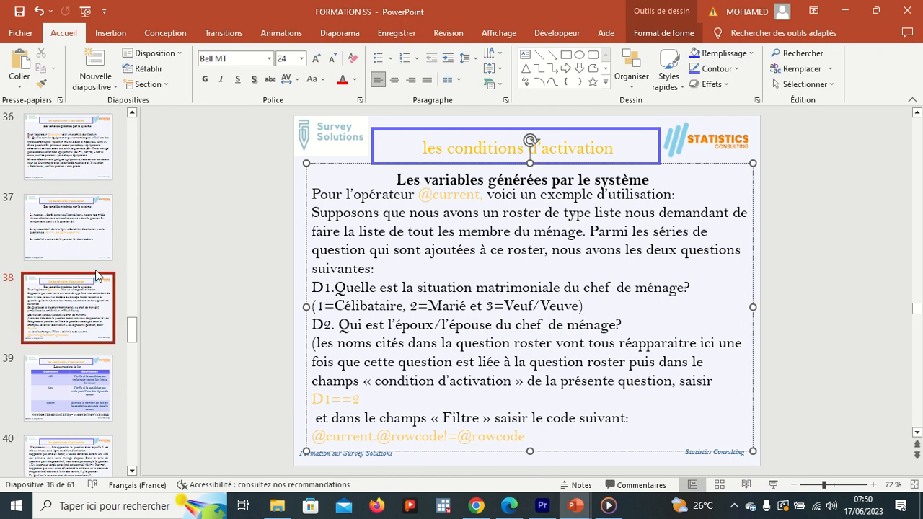
{"action": "left_click", "coordinate": [89, 224]}
{"action": "key", "text": "Up"}
{"action": "key", "text": "Up"}
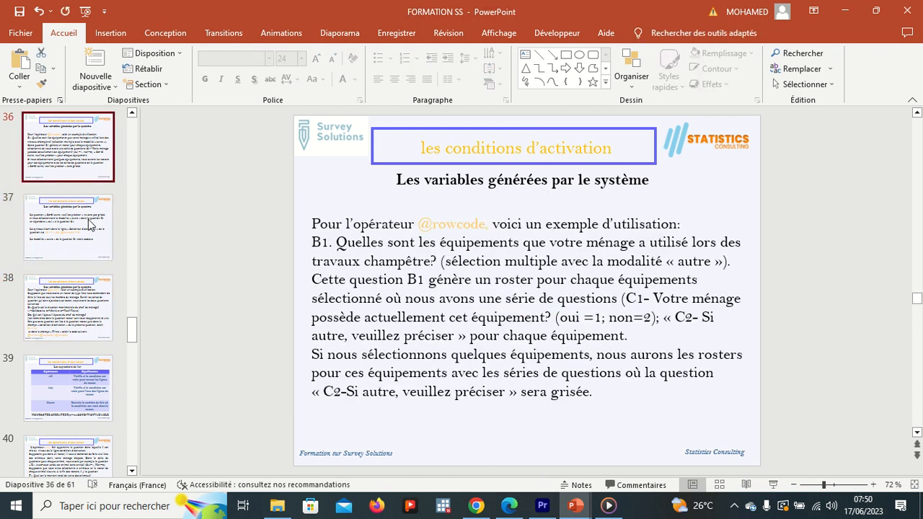
{"action": "key", "text": "Down"}
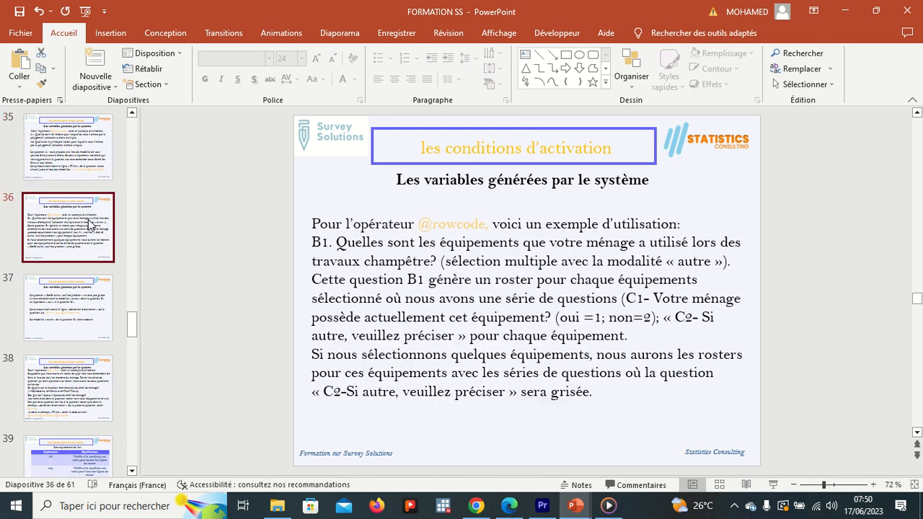
{"action": "key", "text": "Down"}
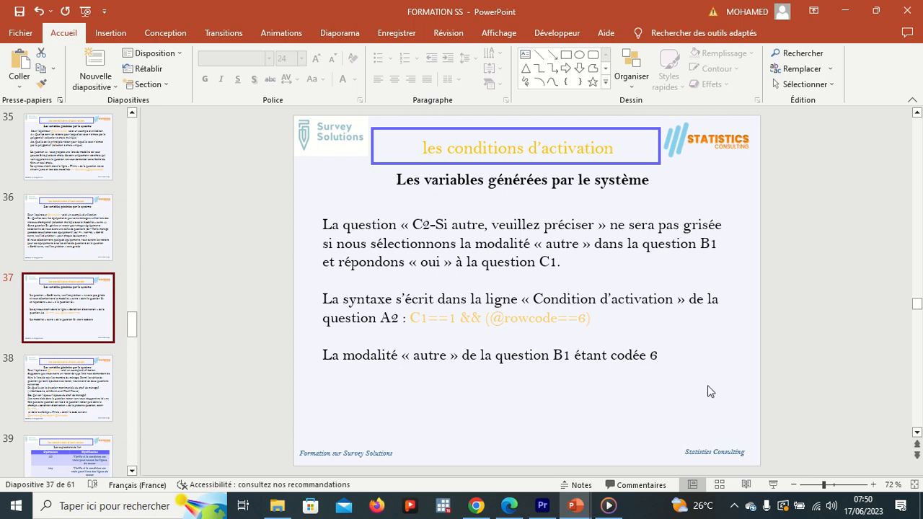
{"action": "mouse_move", "coordinate": [544, 14]}
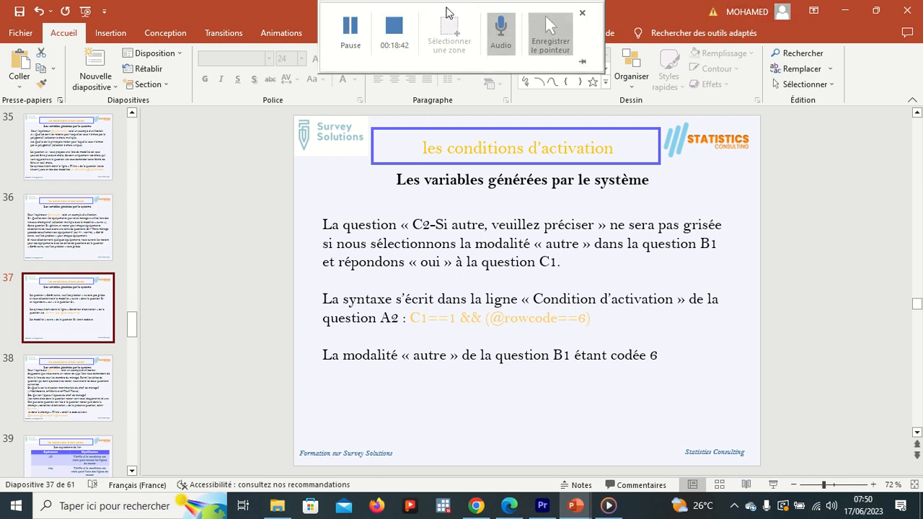